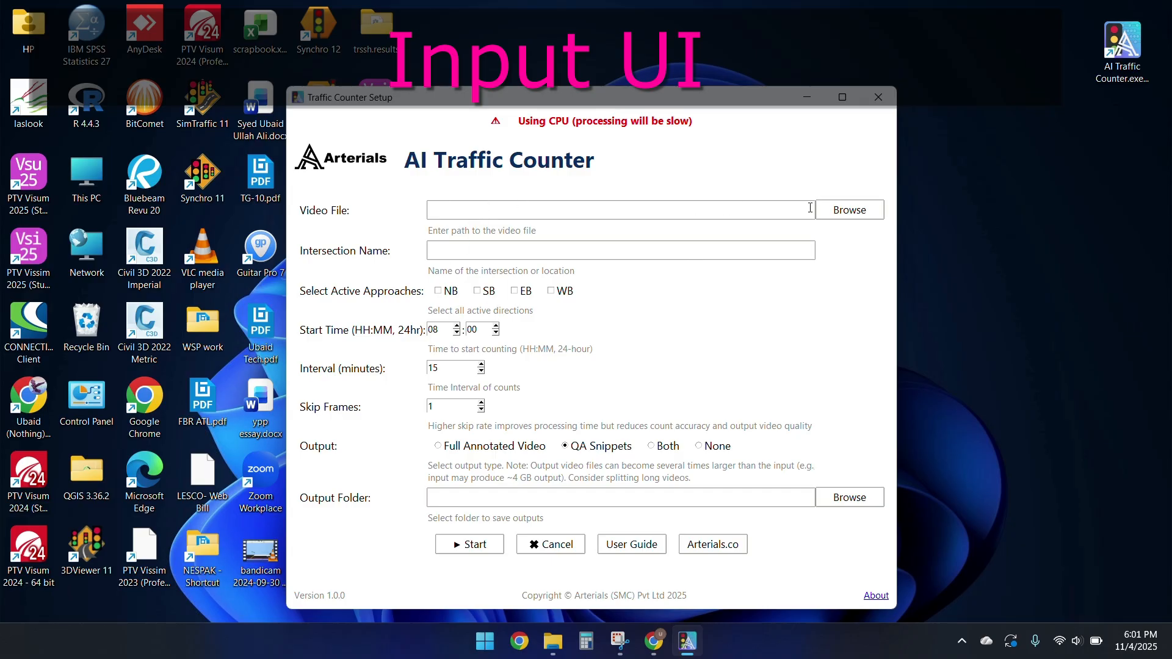
# Step: Load IMG_3103.MOV from the TrafficAi Videos folder as the video file
pyautogui.click(832, 216)
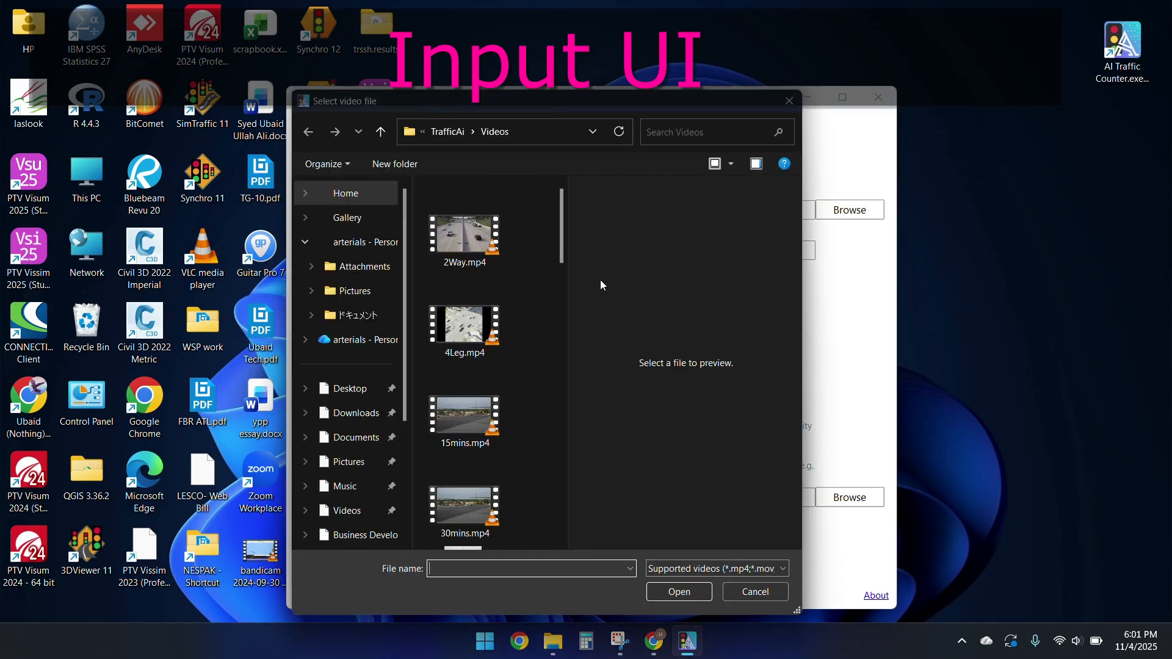
pyautogui.moveTo(564, 221); pyautogui.dragTo(573, 530)
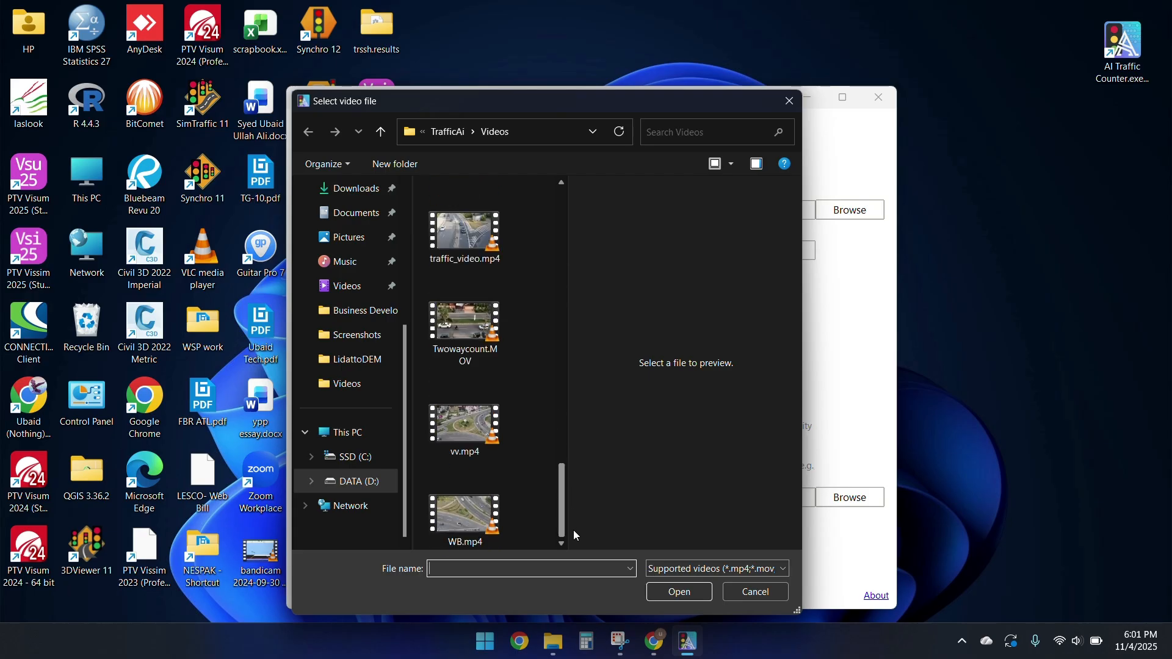
pyautogui.click(475, 294)
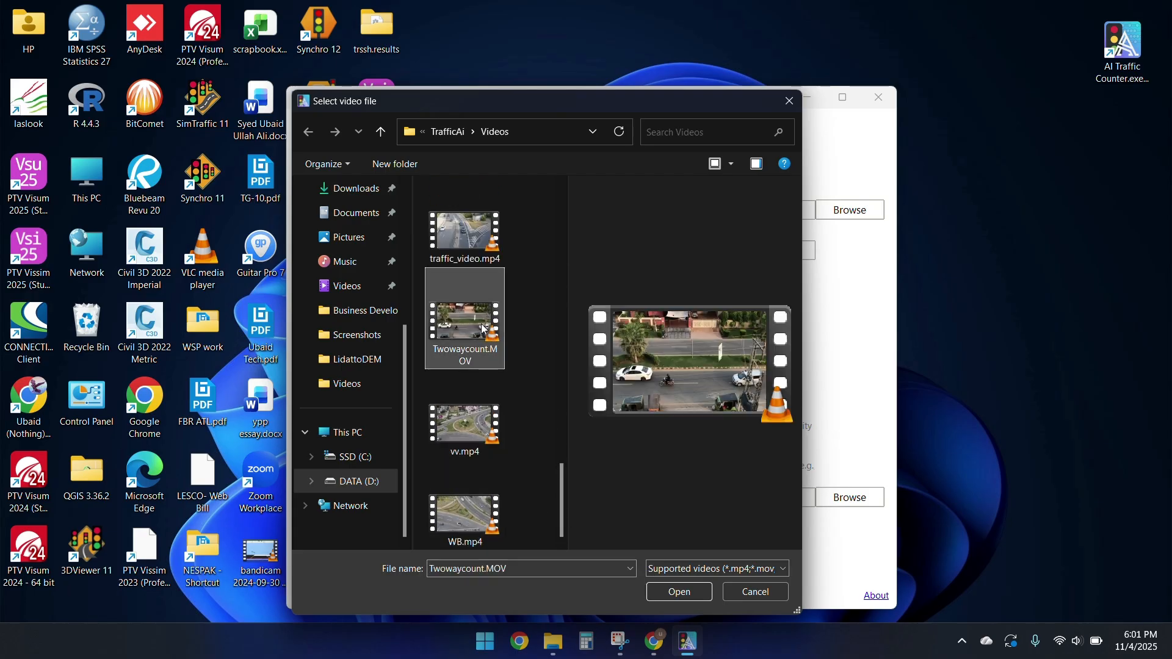
pyautogui.scroll(3, 468, 454)
pyautogui.scroll(5, 468, 455)
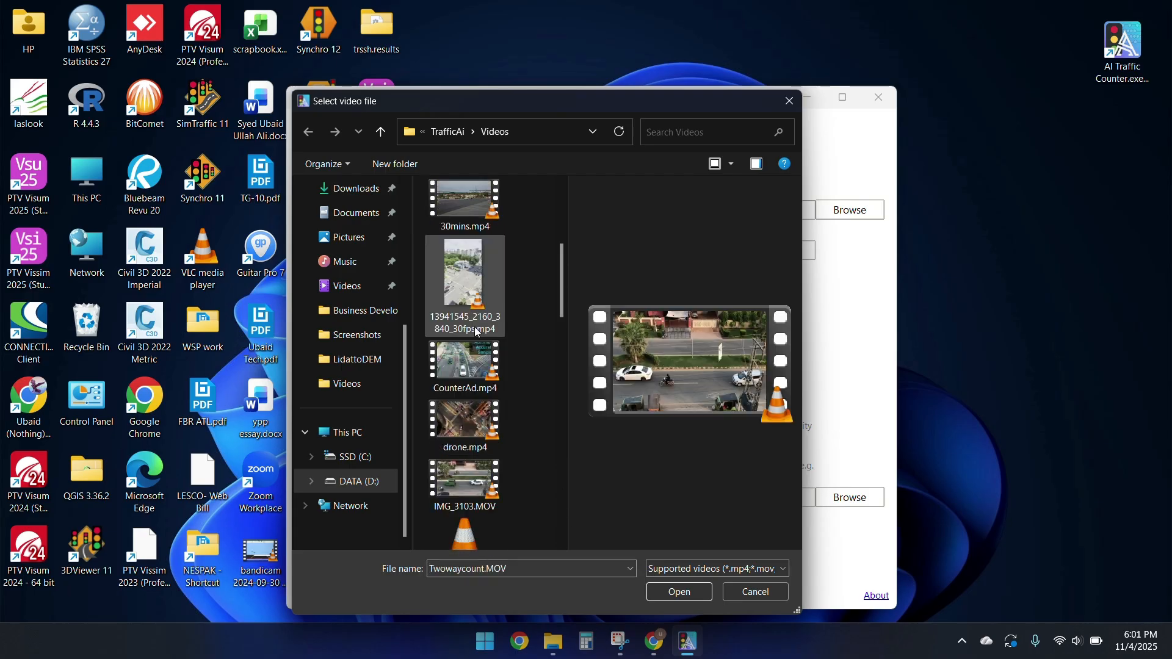
pyautogui.click(457, 489)
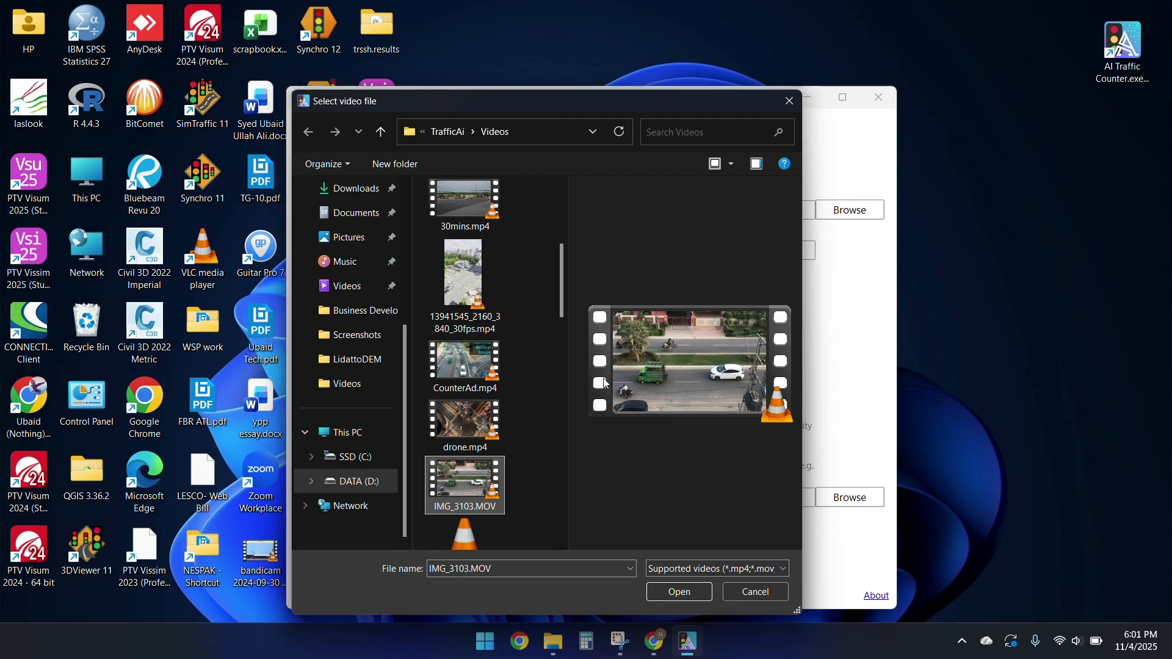
pyautogui.click(684, 596)
# Step: Name the intersection "Two Way Demo" and activate the EB and WB approaches
pyautogui.click(523, 245)
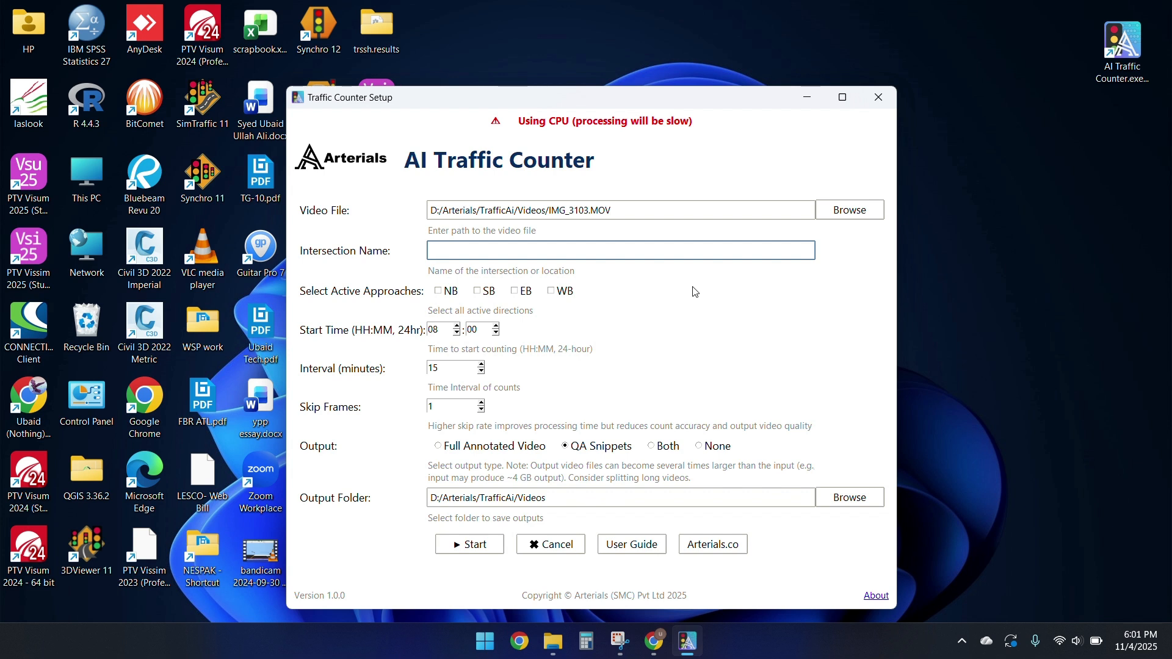
pyautogui.write('Two Way Demo')
pyautogui.click(514, 293)
pyautogui.click(550, 292)
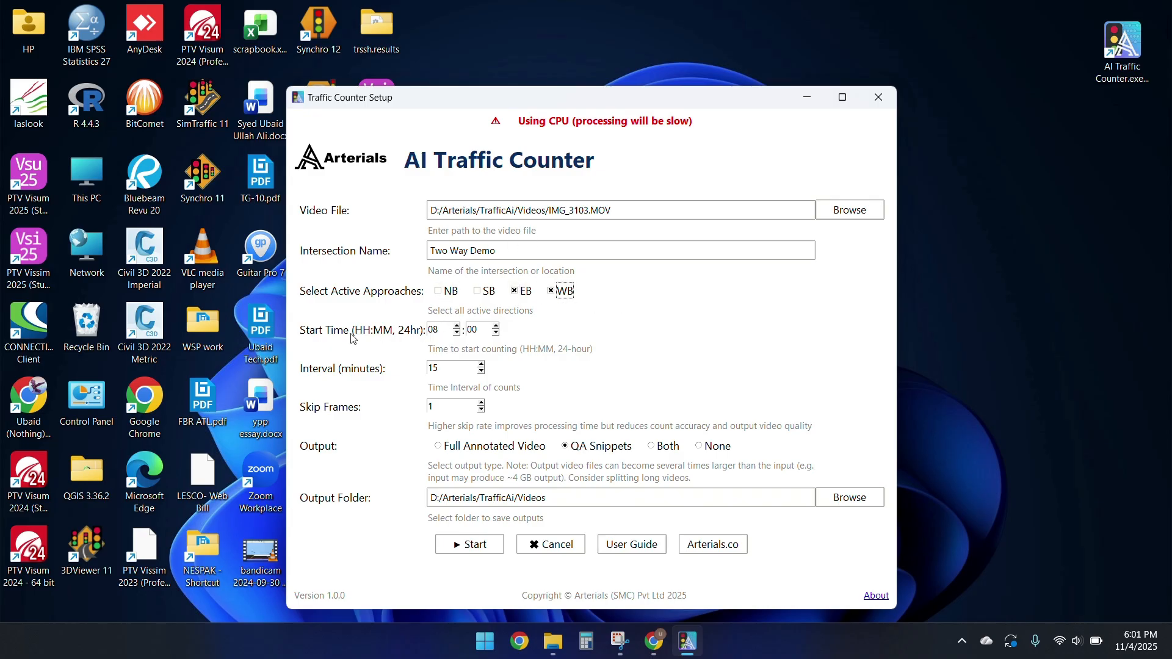
# Step: Set the count interval to 1 minute
pyautogui.click(444, 330)
pyautogui.moveTo(447, 368); pyautogui.dragTo(391, 371)
pyautogui.write('1')
# Step: Set the output type to Both, after trying Full Annotated Video and QA Snippets
pyautogui.click(670, 447)
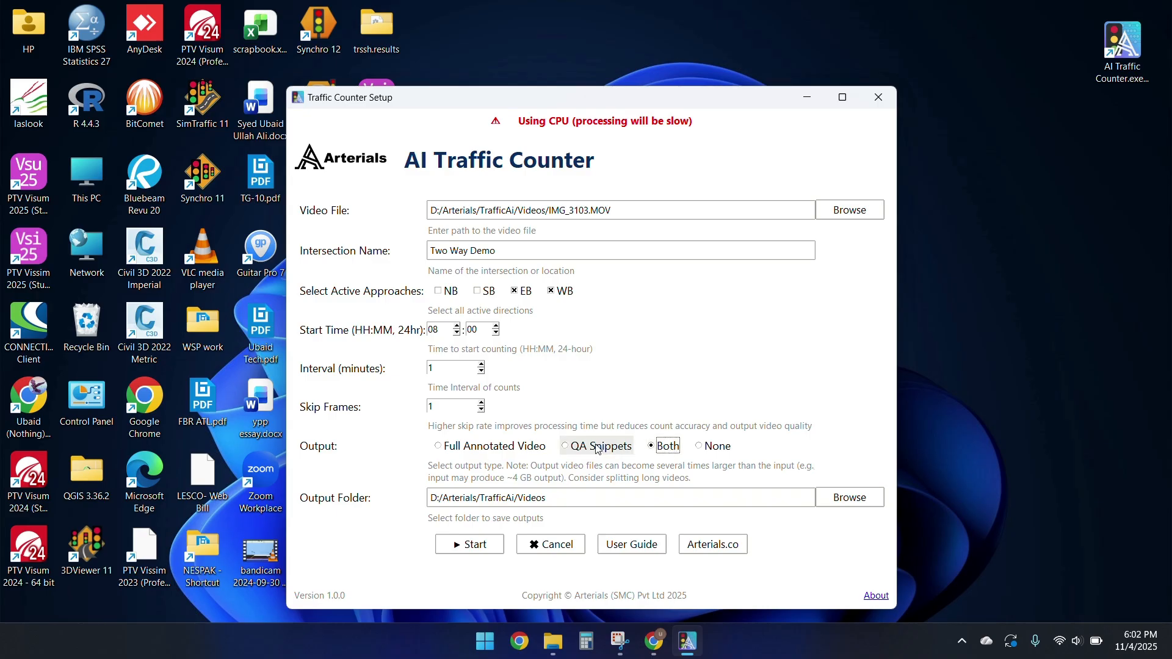
pyautogui.click(452, 454)
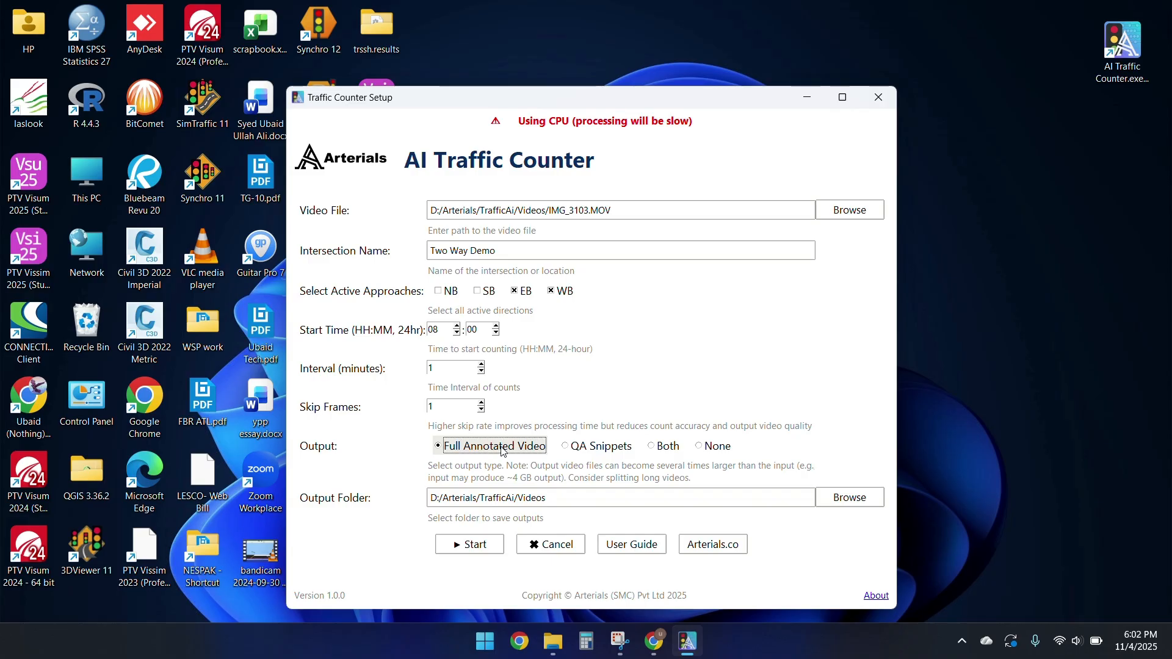
pyautogui.click(578, 447)
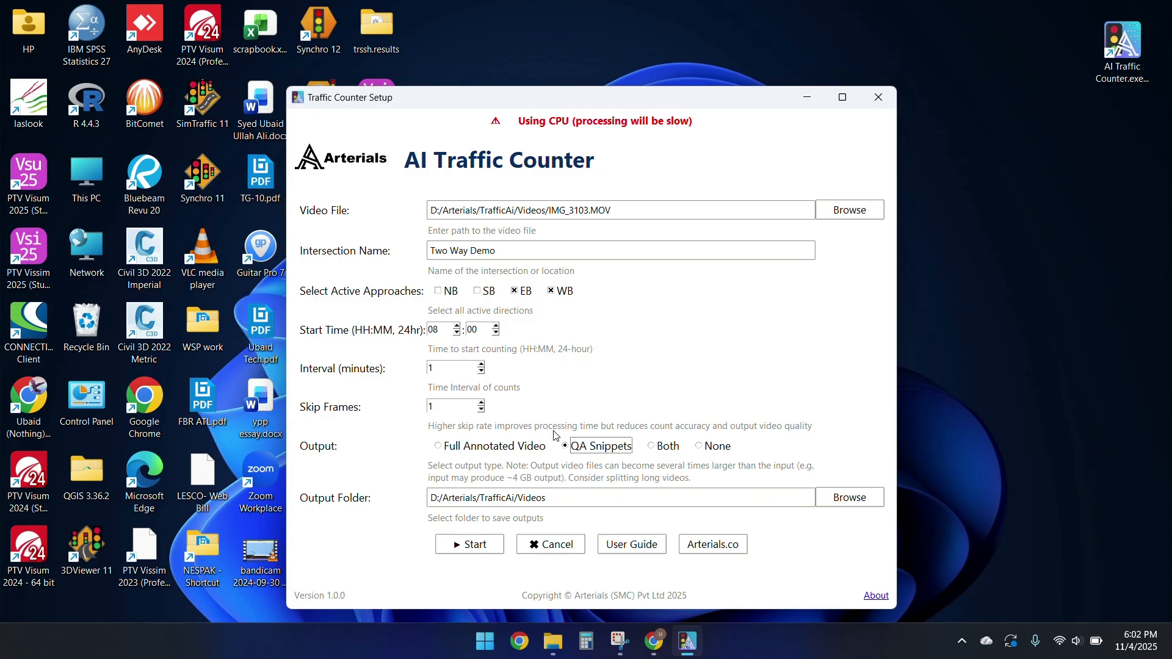
pyautogui.click(655, 448)
# Step: Set the output folder to D:/Arterials/TrafficAi/testfolder and start the traffic counter
pyautogui.click(610, 501)
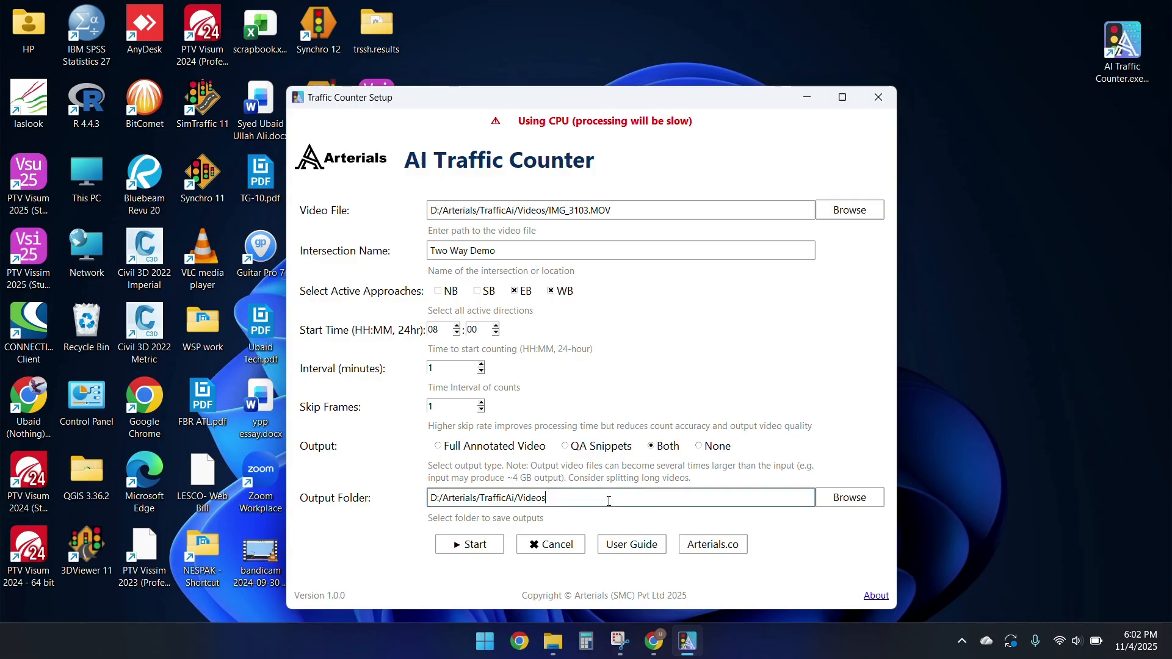
pyautogui.click(863, 500)
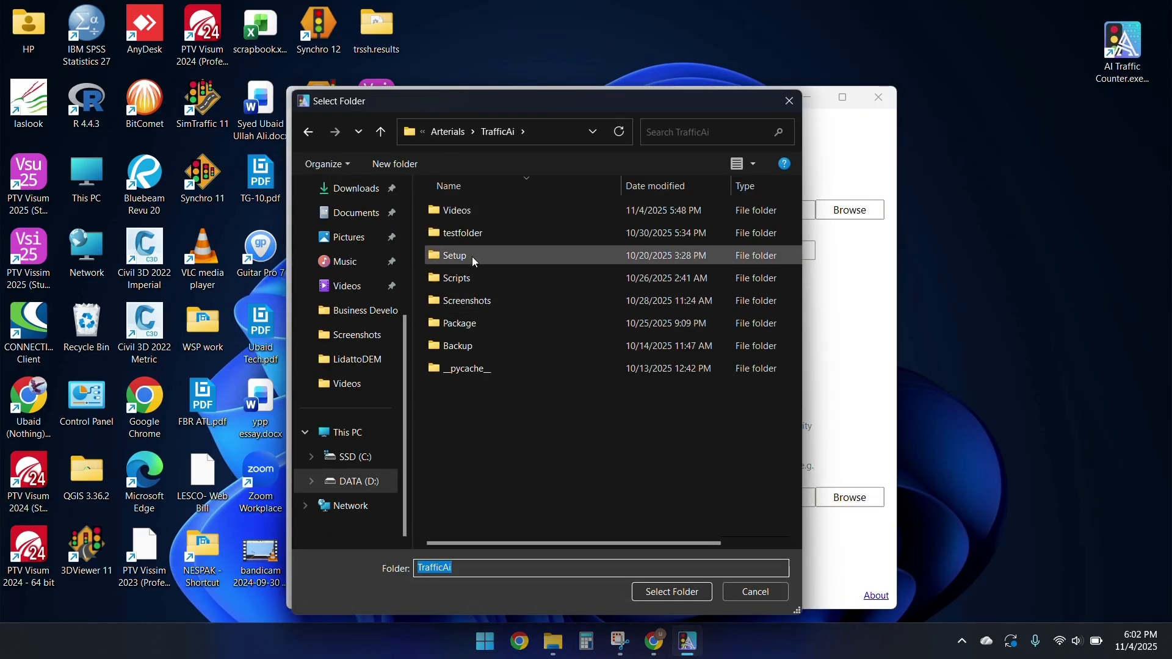
pyautogui.click(470, 236)
pyautogui.click(669, 603)
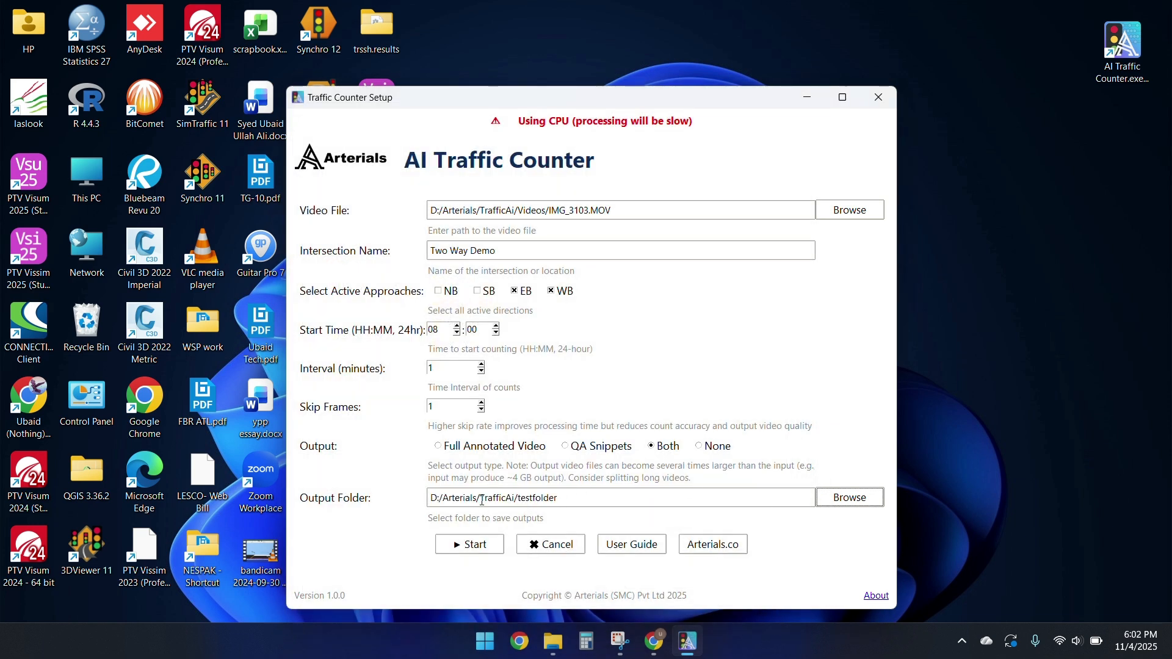
pyautogui.click(473, 546)
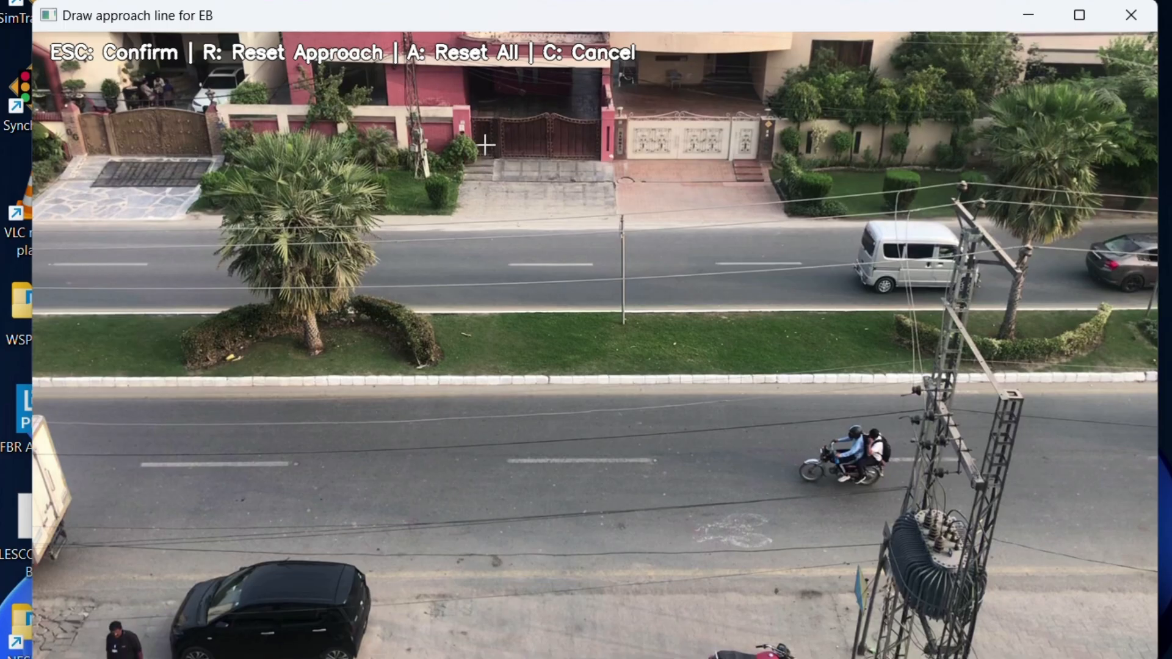
# Step: Try out different positions and angles for the EB approach line across the road
pyautogui.moveTo(487, 124); pyautogui.dragTo(487, 332)
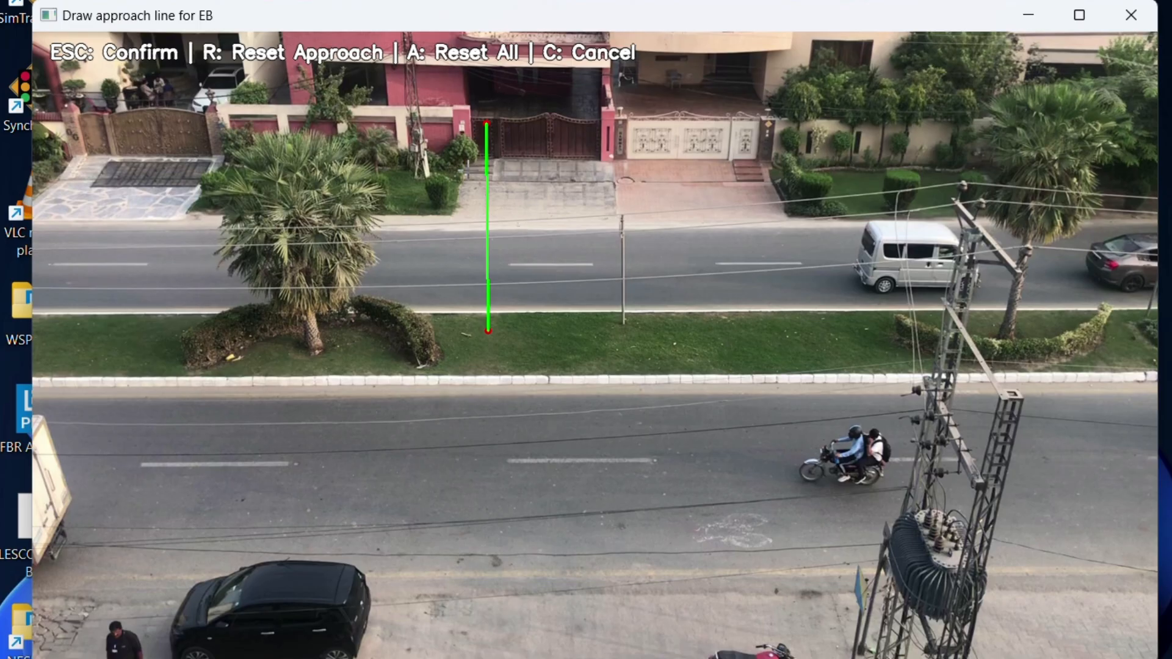
pyautogui.click(793, 113)
pyautogui.click(603, 371)
pyautogui.click(395, 131)
pyautogui.click(719, 359)
pyautogui.click(878, 230)
pyautogui.click(700, 410)
pyautogui.click(490, 544)
pyautogui.click(353, 235)
pyautogui.click(699, 250)
pyautogui.click(589, 396)
pyautogui.click(123, 177)
pyautogui.click(518, 431)
pyautogui.click(713, 245)
pyautogui.click(409, 412)
pyautogui.click(387, 220)
pyautogui.click(596, 387)
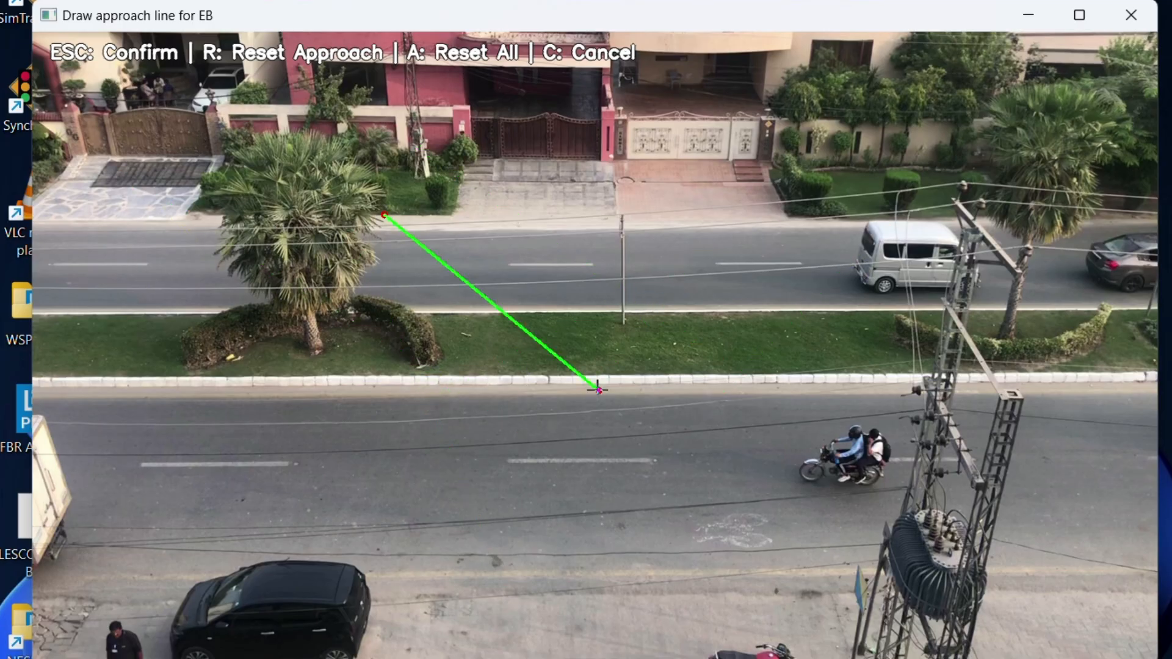
pyautogui.click(666, 243)
pyautogui.click(479, 440)
# Step: Draw and confirm a vertical EB approach line across the far carriageway, and a short horizontal EBL line on the median left of the palm tree
pyautogui.click(473, 135)
pyautogui.click(472, 358)
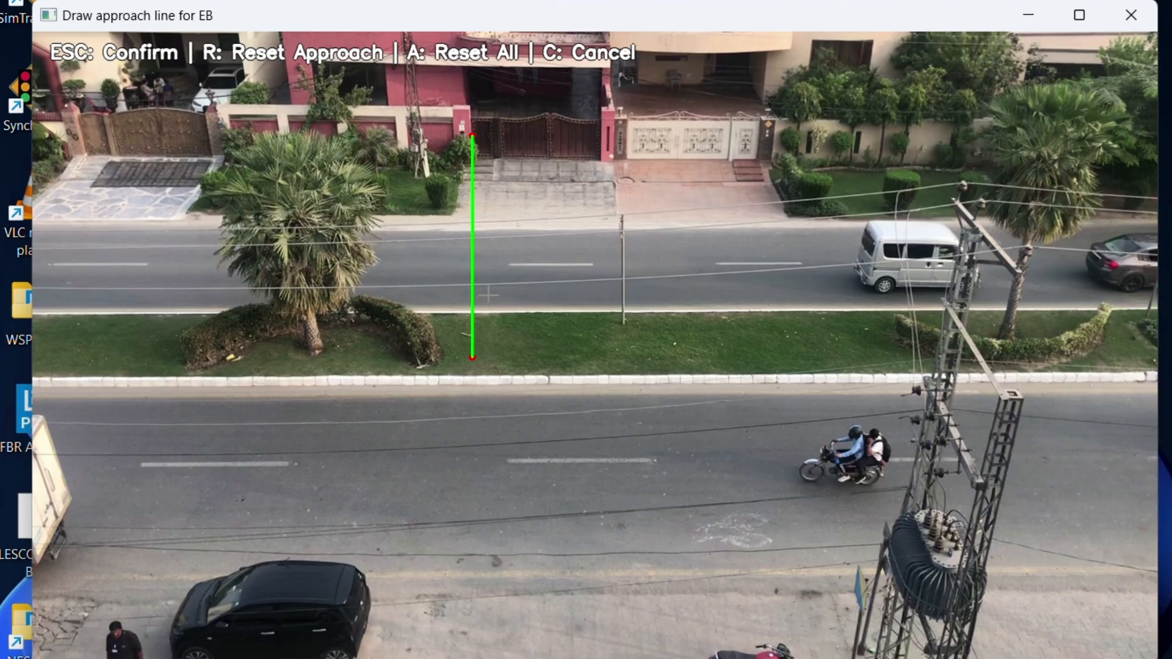
pyautogui.press('Escape')
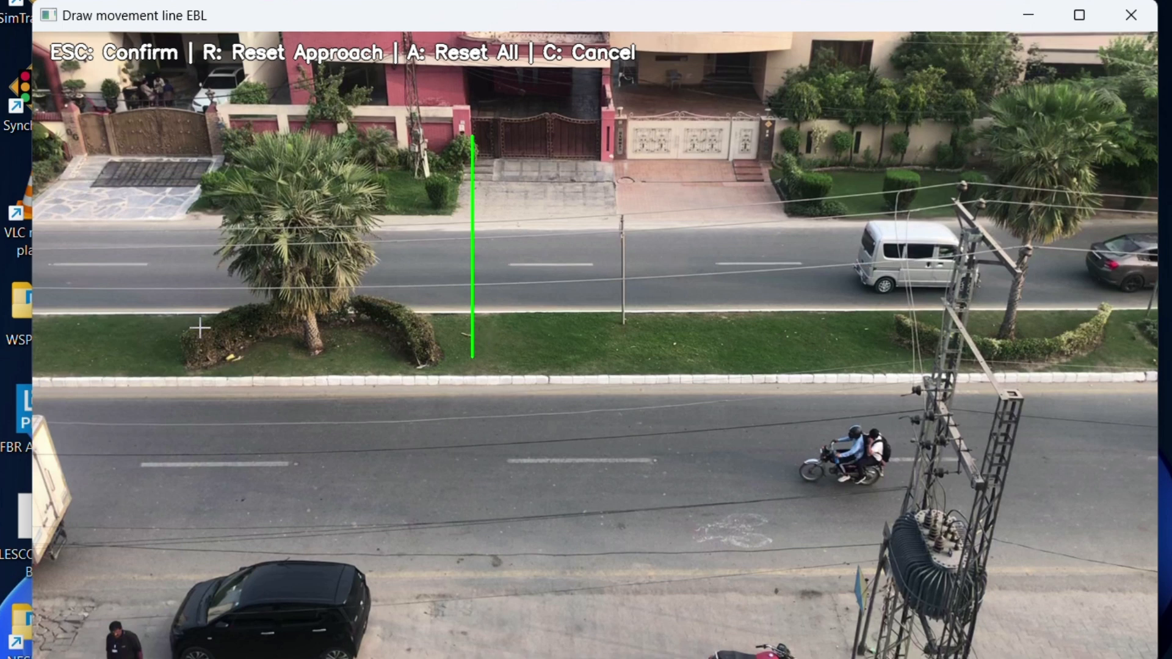
pyautogui.click(98, 345)
pyautogui.click(181, 345)
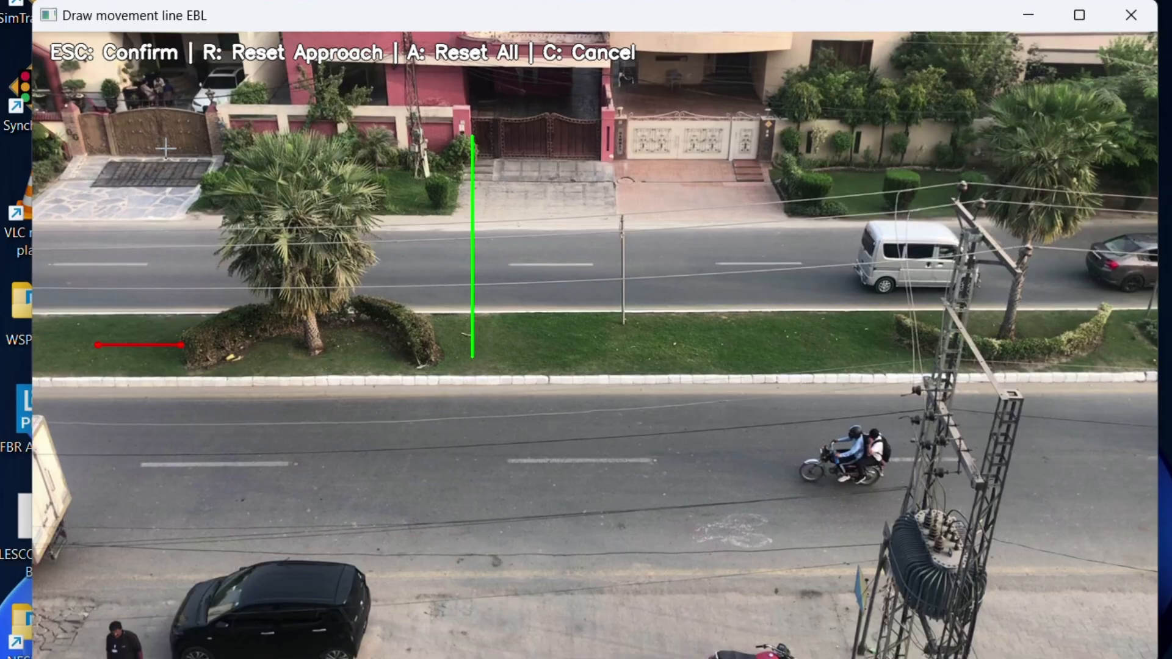
pyautogui.press('Escape')
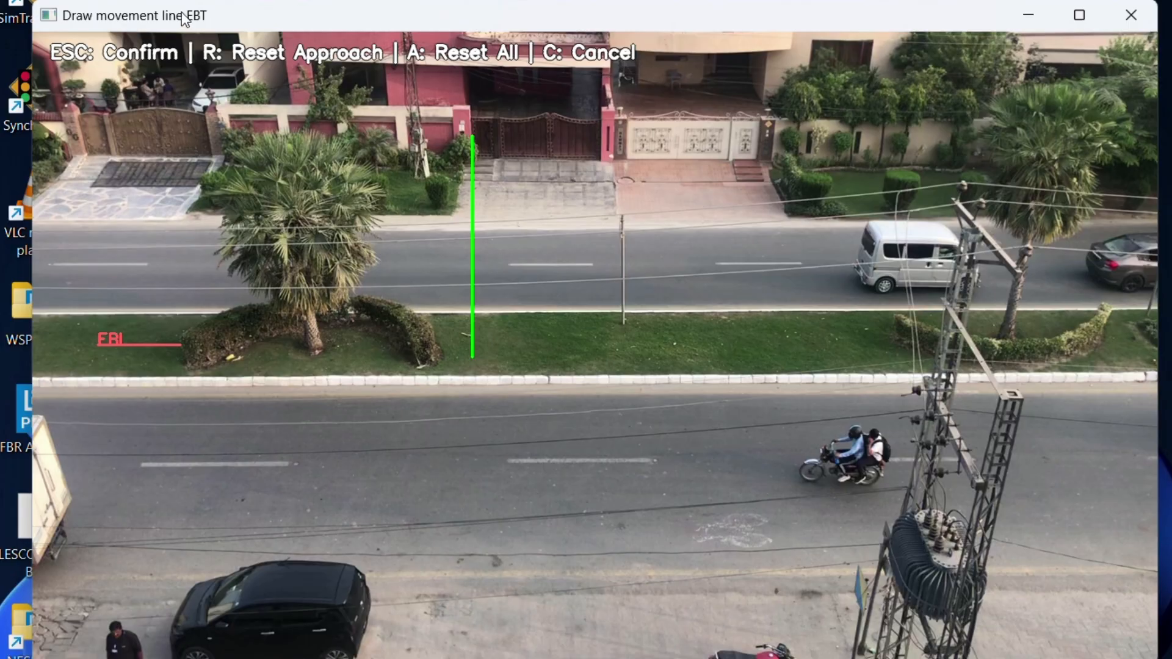
# Step: Draw and confirm the EBT line parallel to and just right of the approach line, and a short EBR line over the buildings away from traffic
pyautogui.click(510, 142)
pyautogui.click(508, 341)
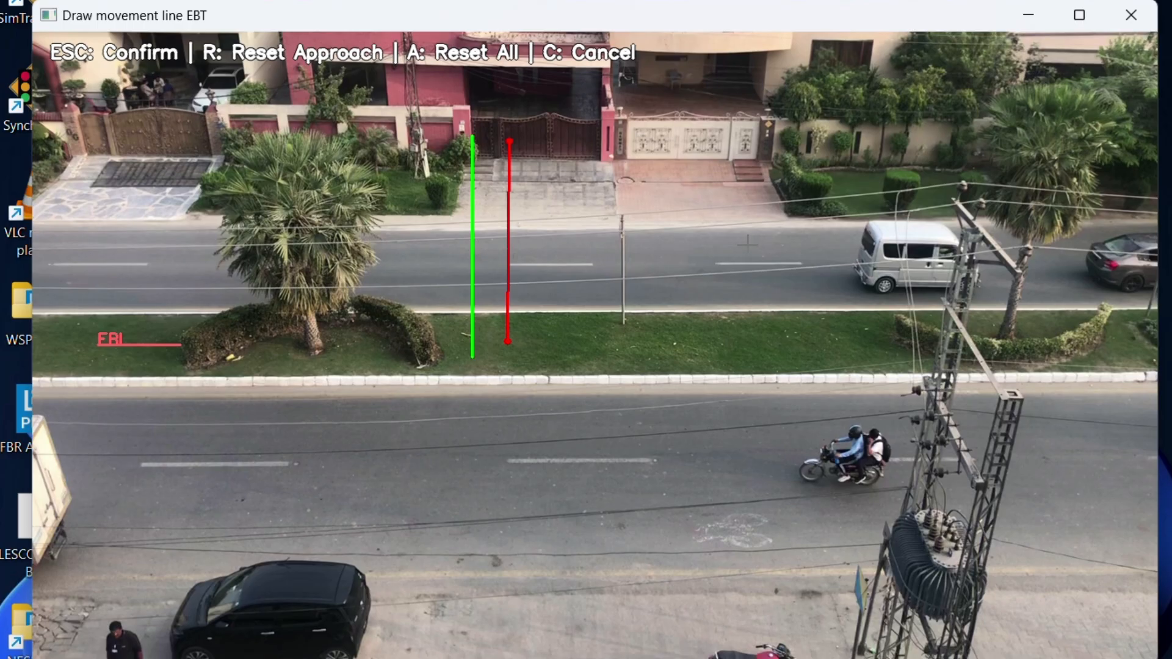
pyautogui.press('Escape')
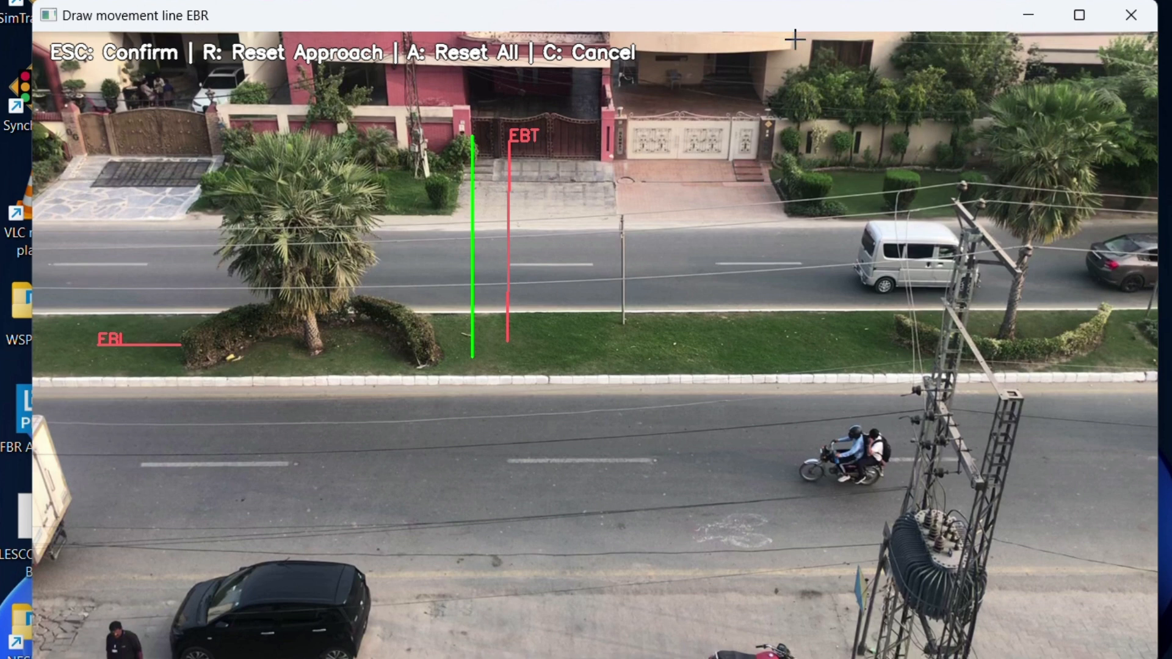
pyautogui.click(751, 55)
pyautogui.click(796, 53)
pyautogui.press('Escape')
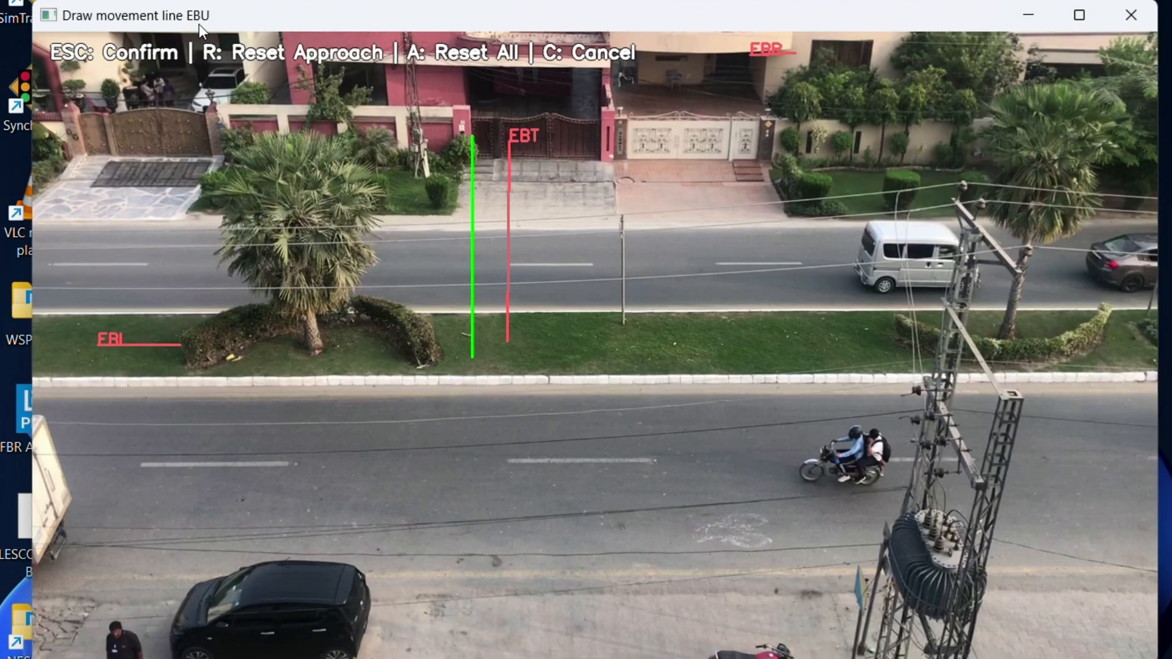
# Step: Draw and confirm a short EBU line on the median just below EBL, and a vertical EB pedestrian line from the brown gate to the far road edge
pyautogui.click(128, 356)
pyautogui.click(219, 357)
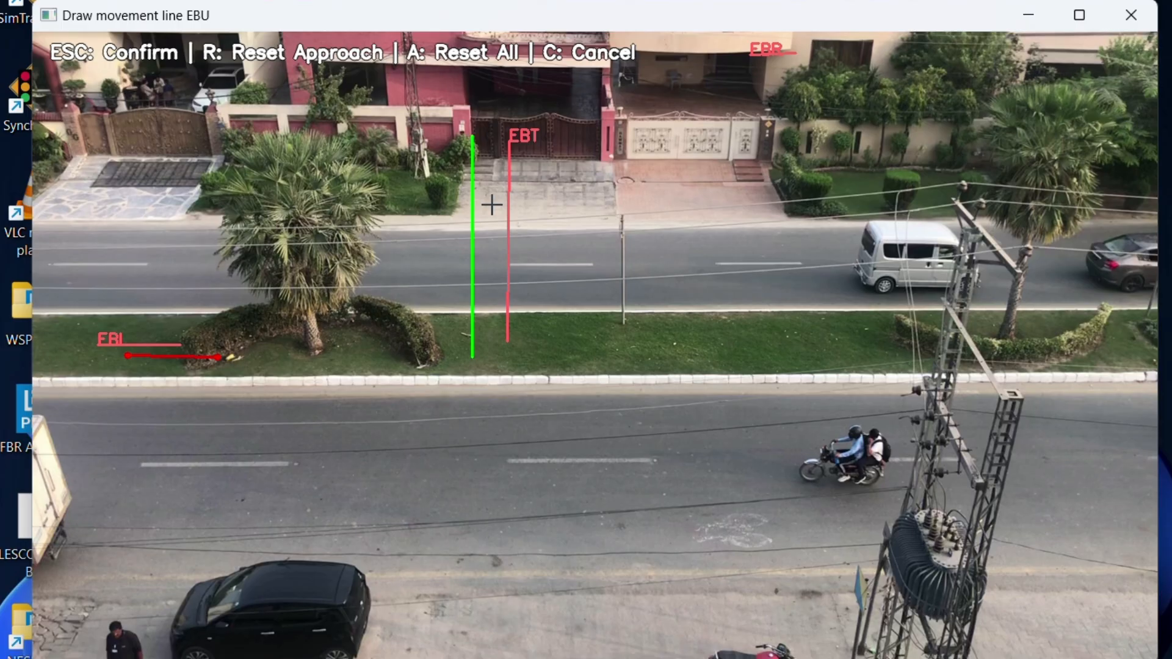
pyautogui.press('Escape')
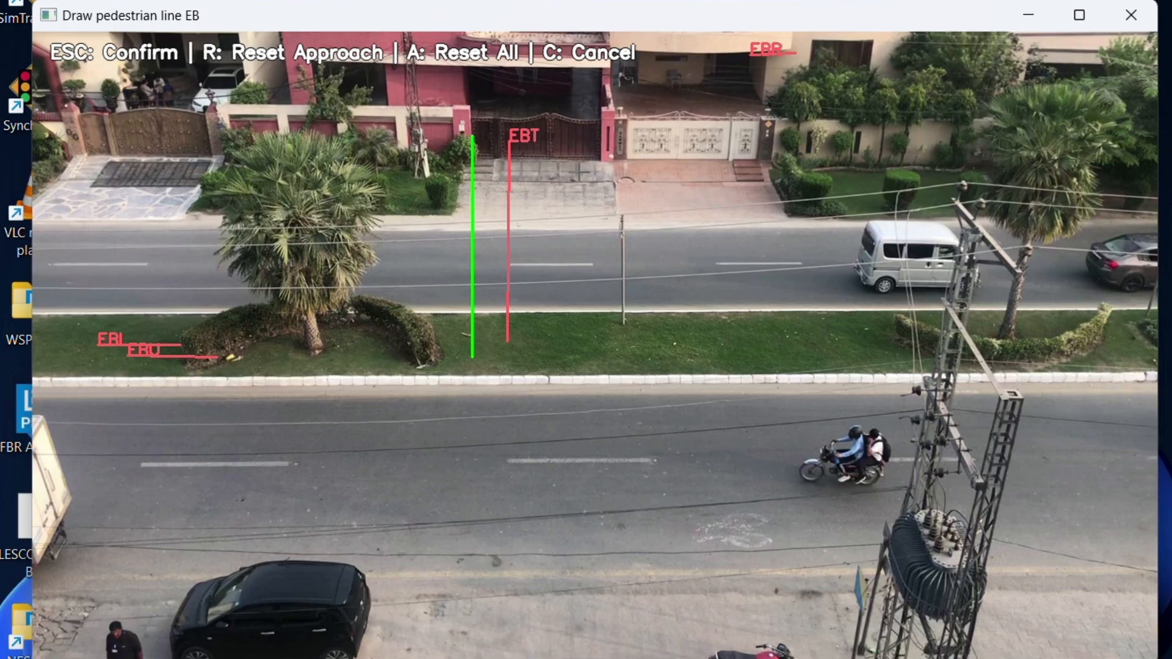
pyautogui.moveTo(577, 101); pyautogui.dragTo(576, 231)
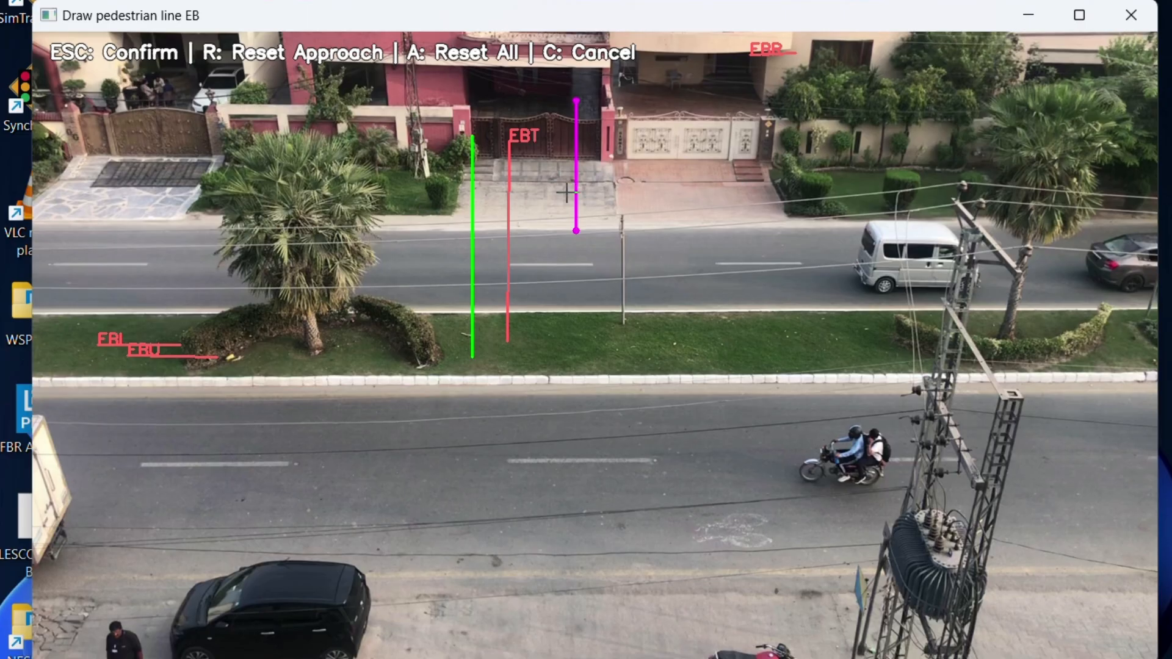
pyautogui.press('Escape')
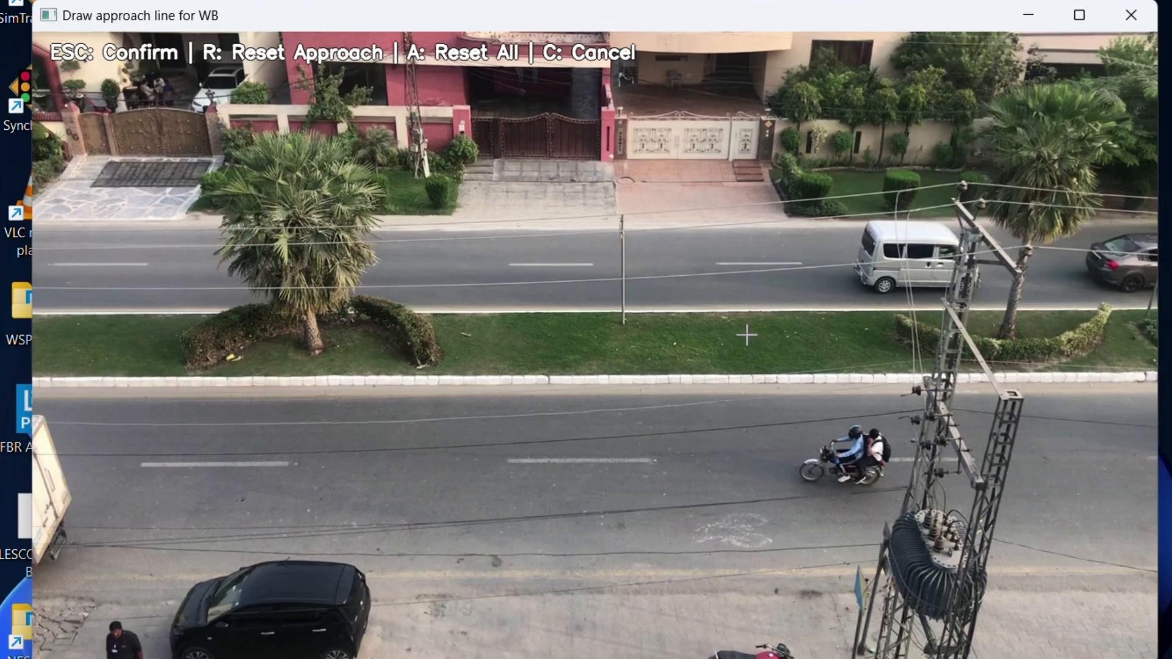
pyautogui.moveTo(669, 309); pyautogui.dragTo(671, 649)
pyautogui.press('Escape')
pyautogui.moveTo(793, 336); pyautogui.dragTo(844, 335)
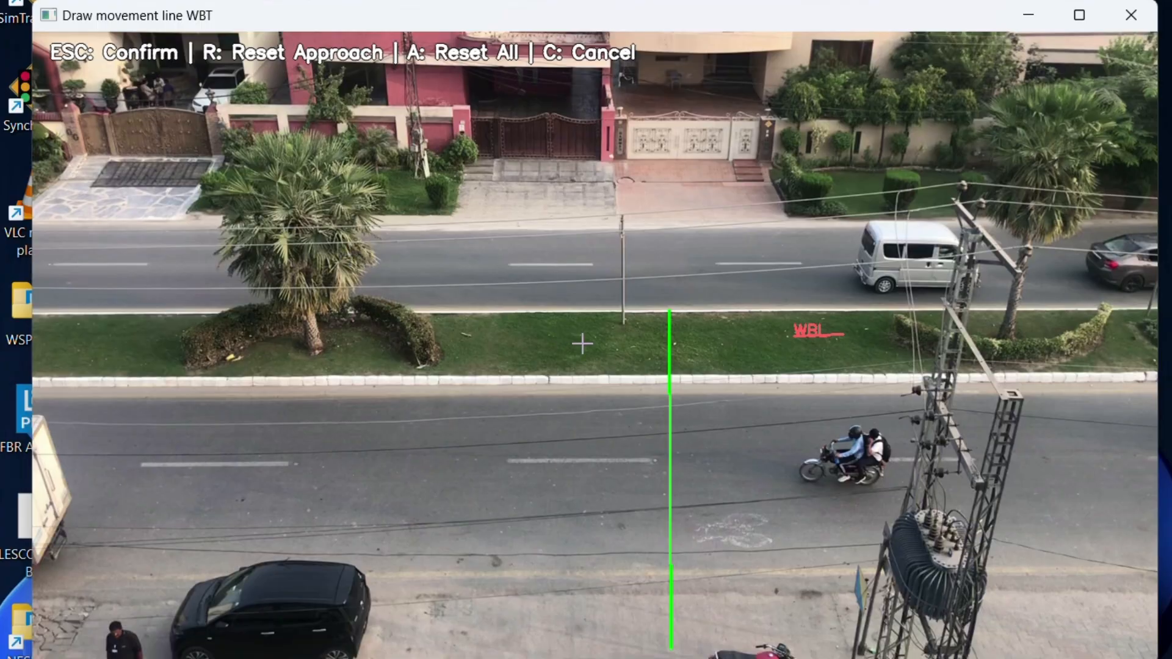
pyautogui.moveTo(582, 326); pyautogui.dragTo(576, 644)
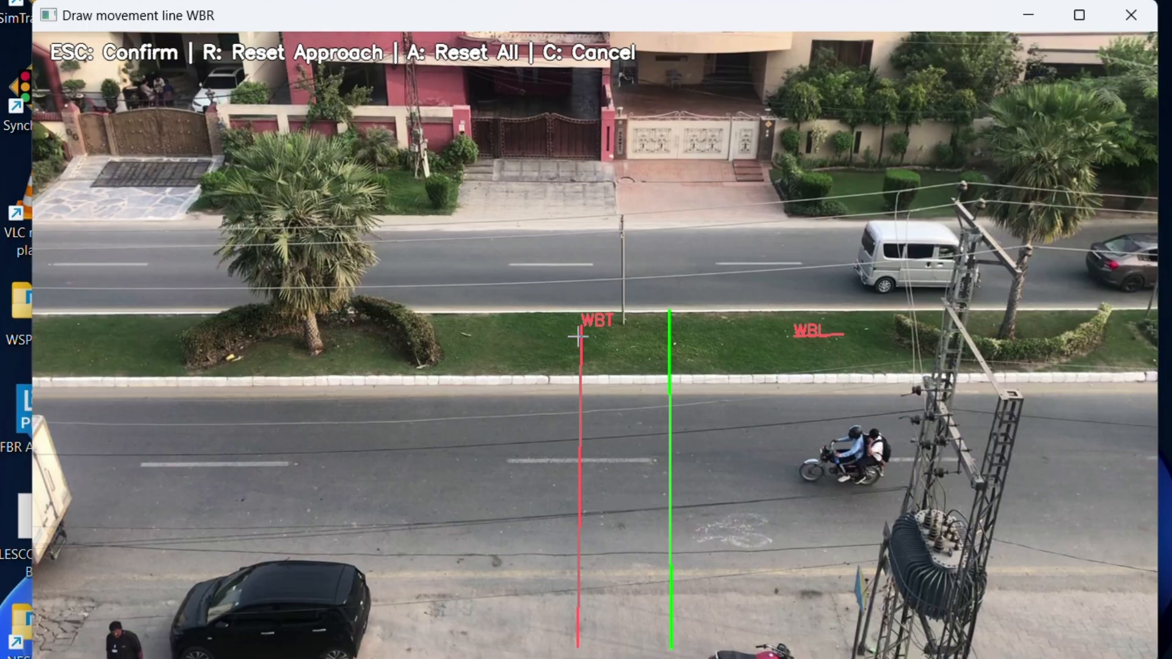
pyautogui.moveTo(633, 322); pyautogui.dragTo(360, 460)
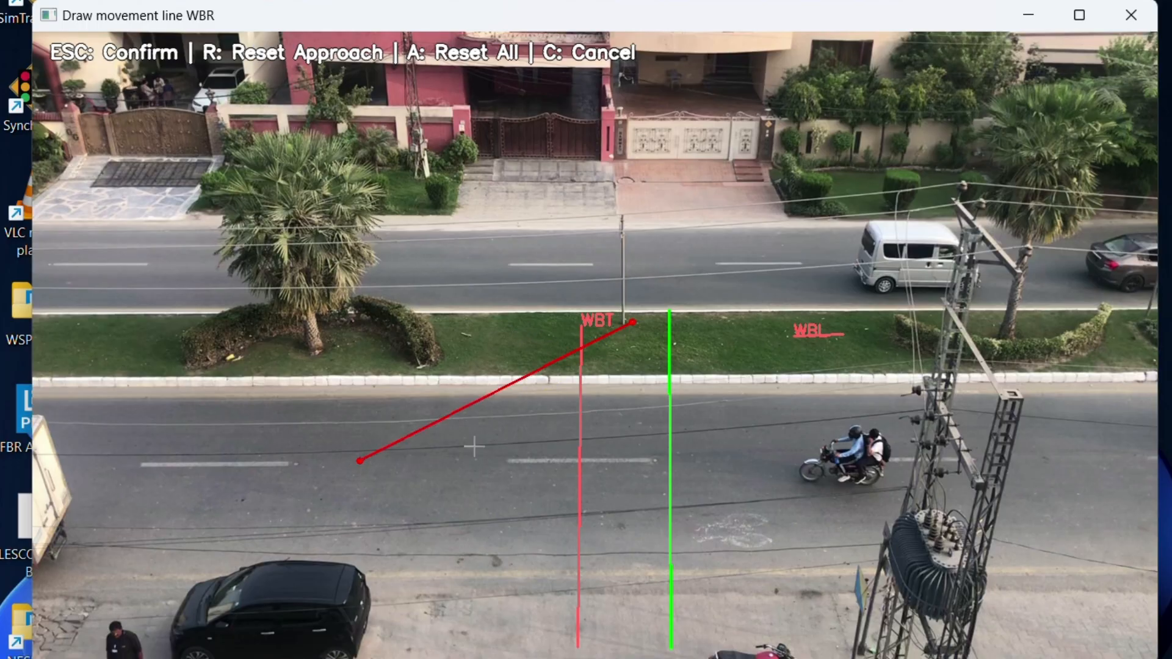
pyautogui.press('Escape')
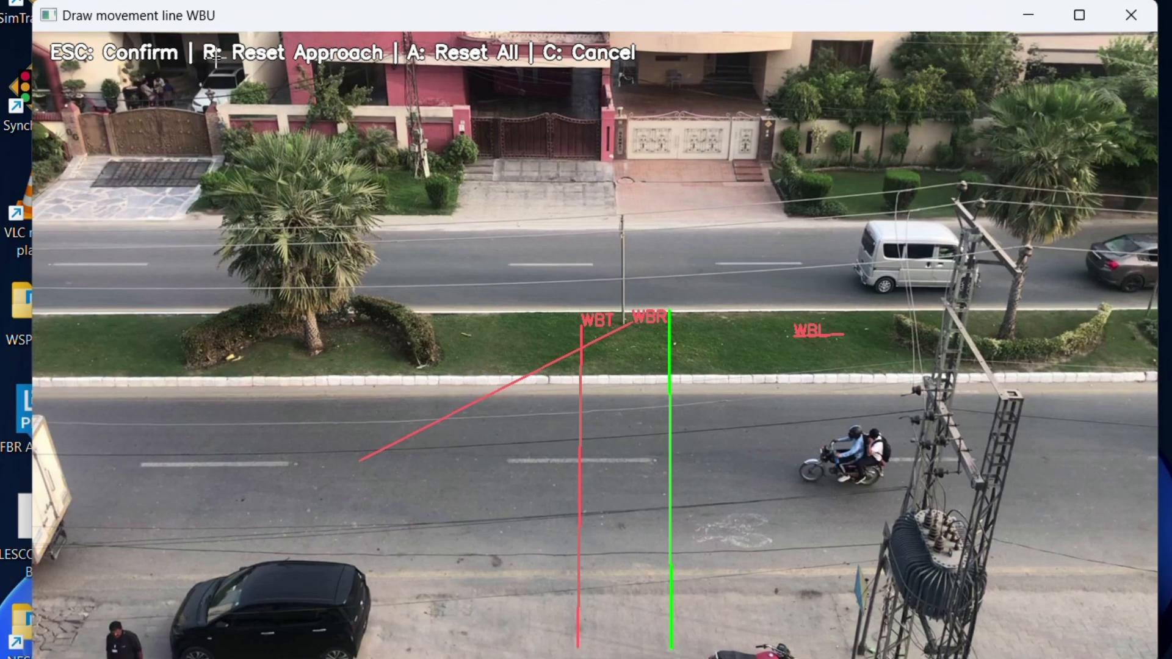
pyautogui.press('Escape')
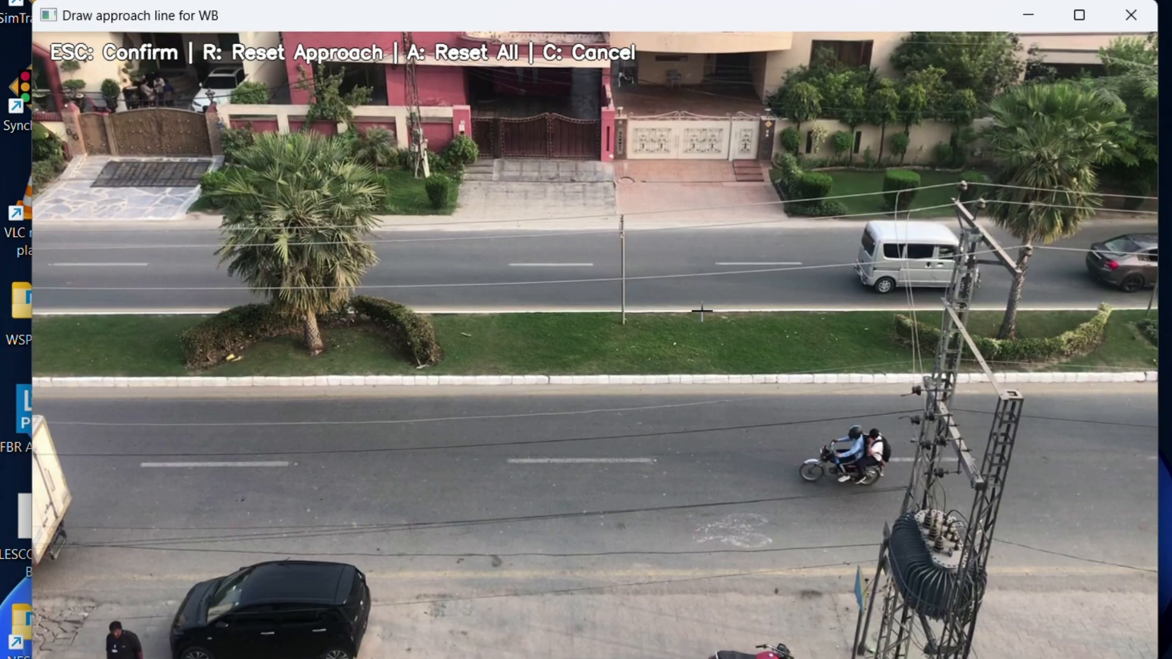
# Step: Draw and confirm the WB approach line from the median's far edge down across the near carriageway, and a short horizontal WBL line on the median to its right
pyautogui.moveTo(693, 309); pyautogui.dragTo(704, 655)
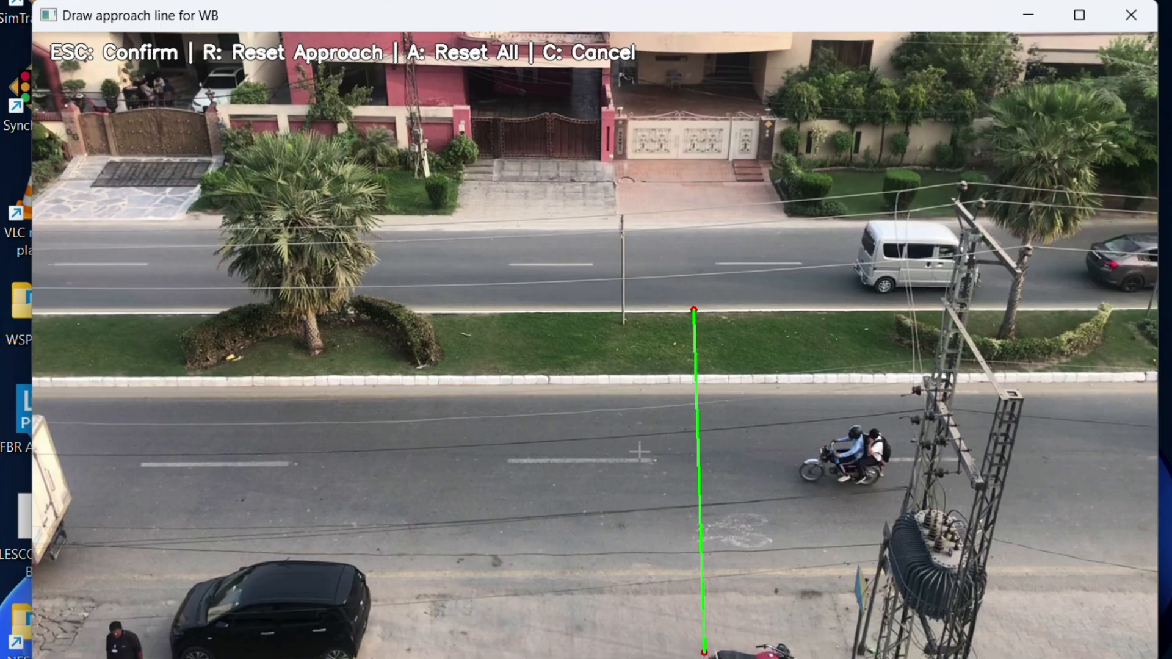
pyautogui.press('Escape')
pyautogui.moveTo(733, 335); pyautogui.dragTo(812, 335)
pyautogui.press('Escape')
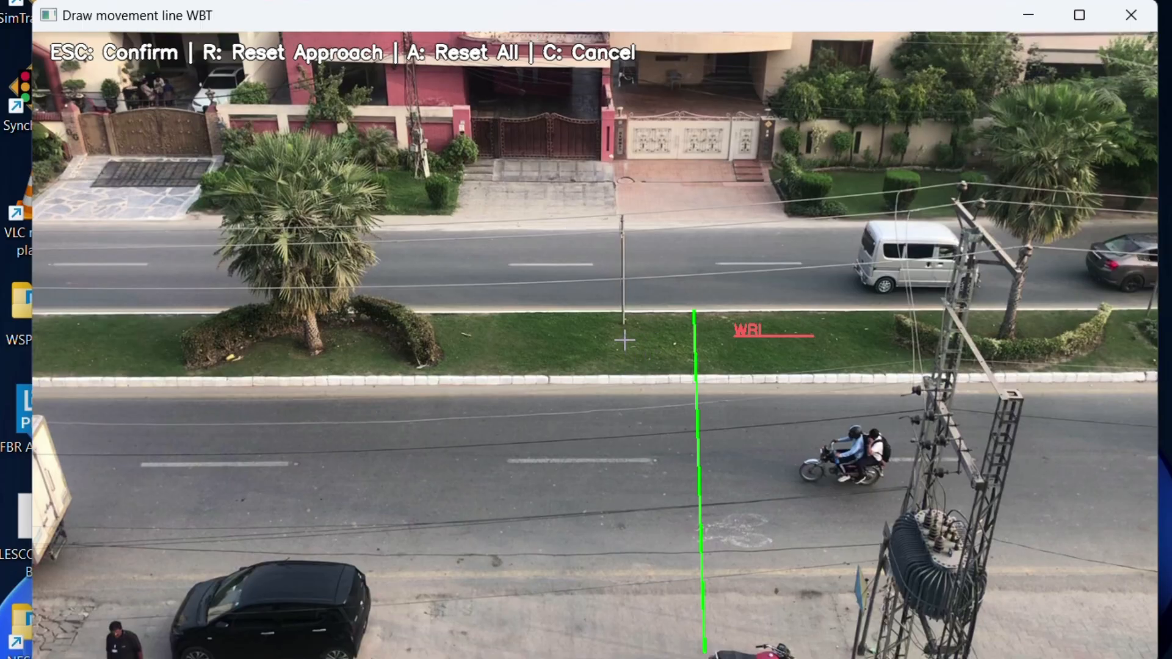
# Step: Draw and confirm the WBT line across the near carriageway left of the approach line, and a short WBR line on the near roadside by the pylon
pyautogui.moveTo(609, 330); pyautogui.dragTo(615, 652)
pyautogui.press('Escape')
pyautogui.moveTo(795, 618); pyautogui.dragTo(916, 610)
pyautogui.press('Escape')
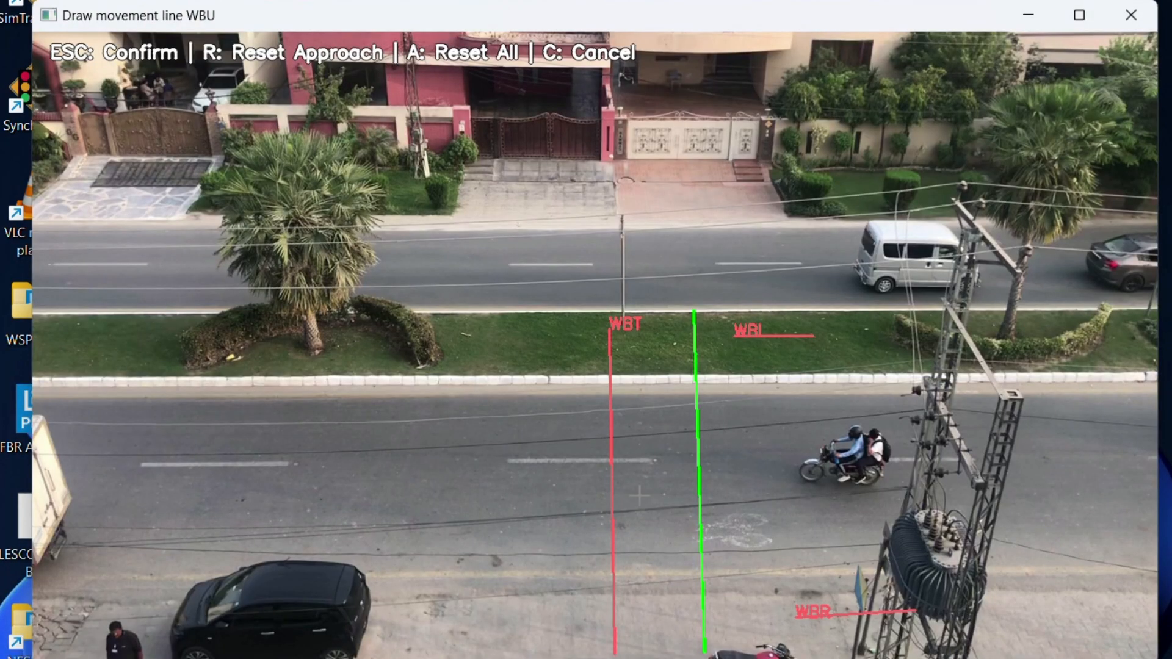
# Step: Draw and confirm a short horizontal WBU line just below WBR by the pylon, and a short vertical WB pedestrian line on the near roadside left of WBT
pyautogui.moveTo(825, 626); pyautogui.dragTo(916, 625)
pyautogui.press('Escape')
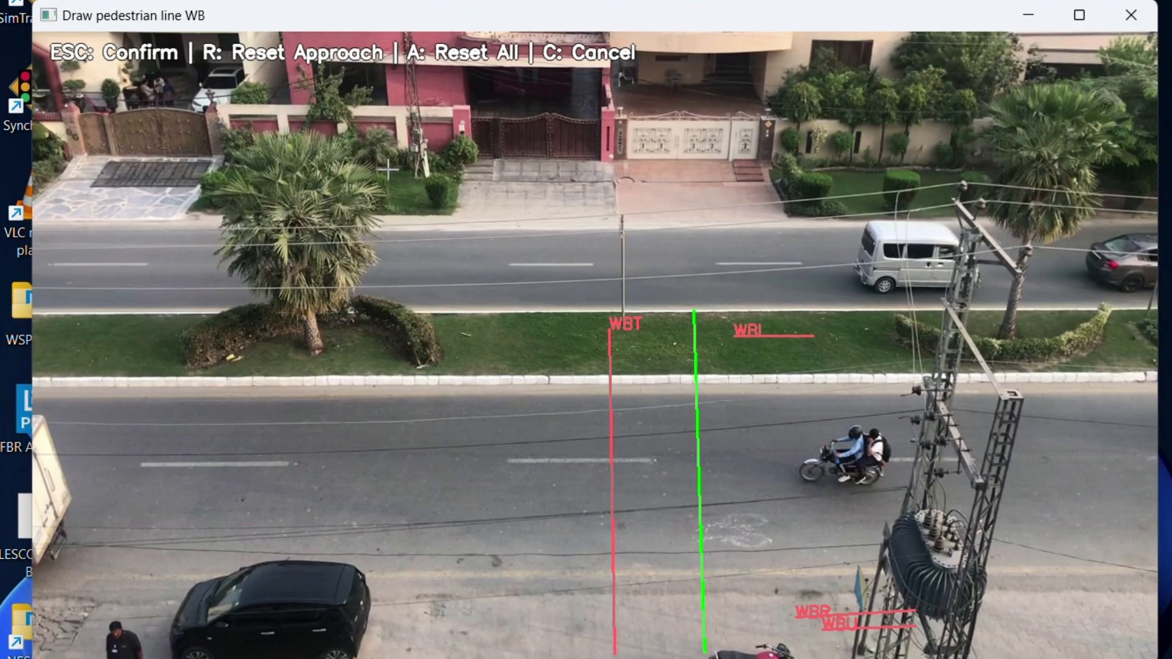
pyautogui.moveTo(582, 573); pyautogui.dragTo(581, 605)
pyautogui.moveTo(585, 652); pyautogui.dragTo(584, 658)
pyautogui.press('Escape')
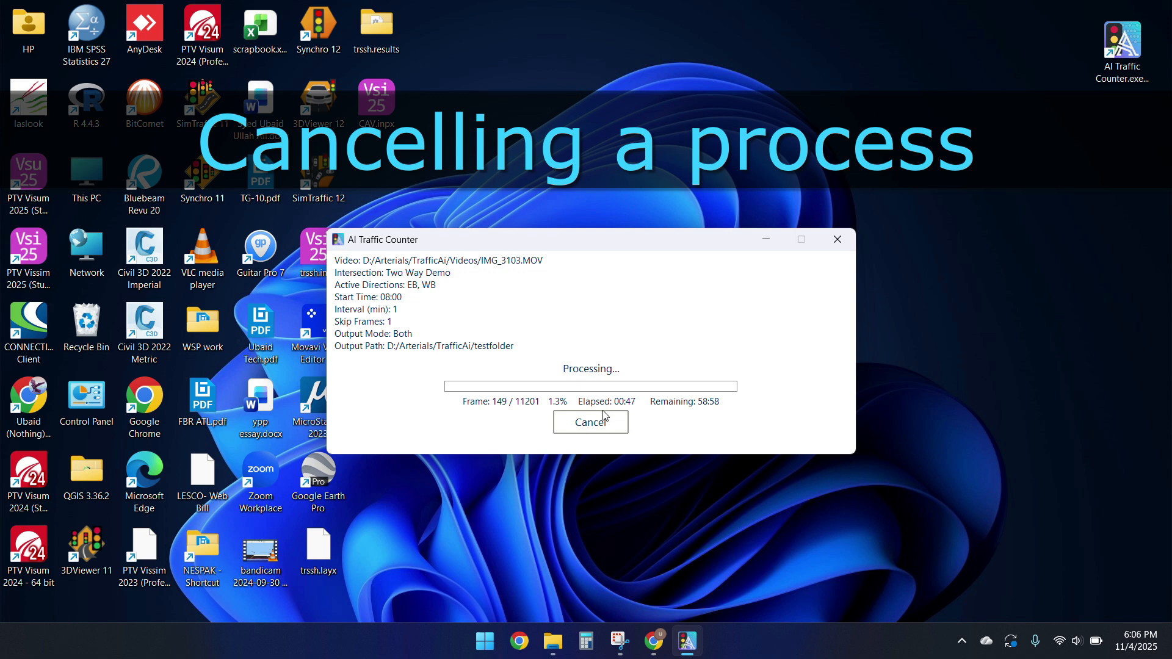
# Step: Cancel the running video processing, confirm stopping it, and dismiss the cancellation notice
pyautogui.click(603, 424)
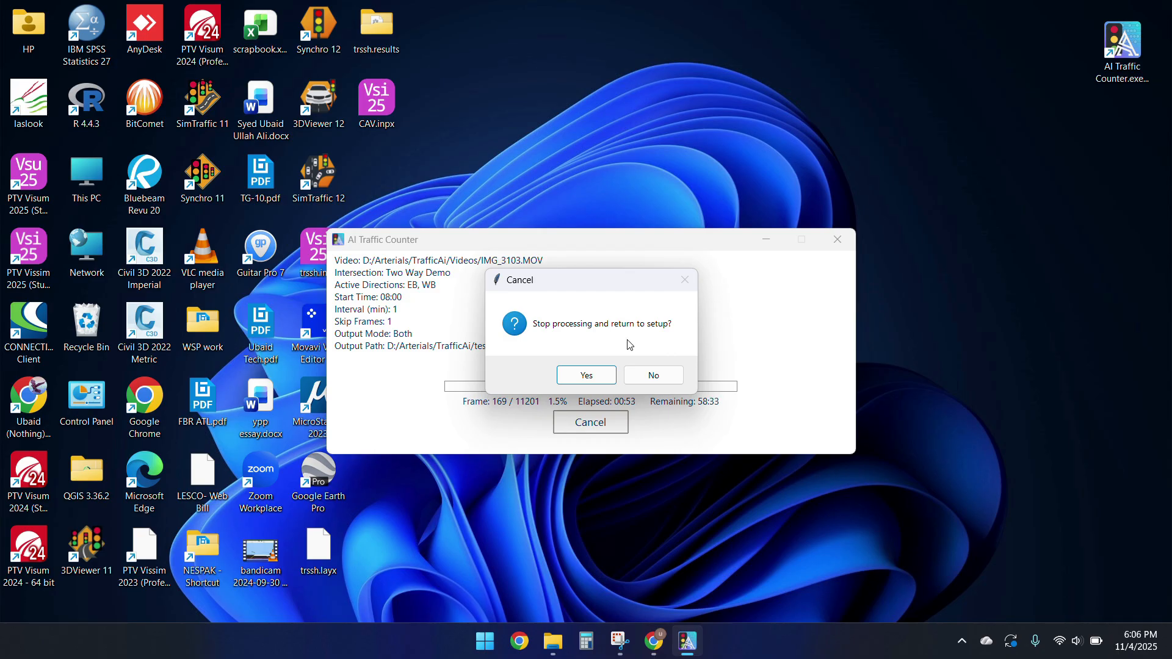
pyautogui.click(595, 375)
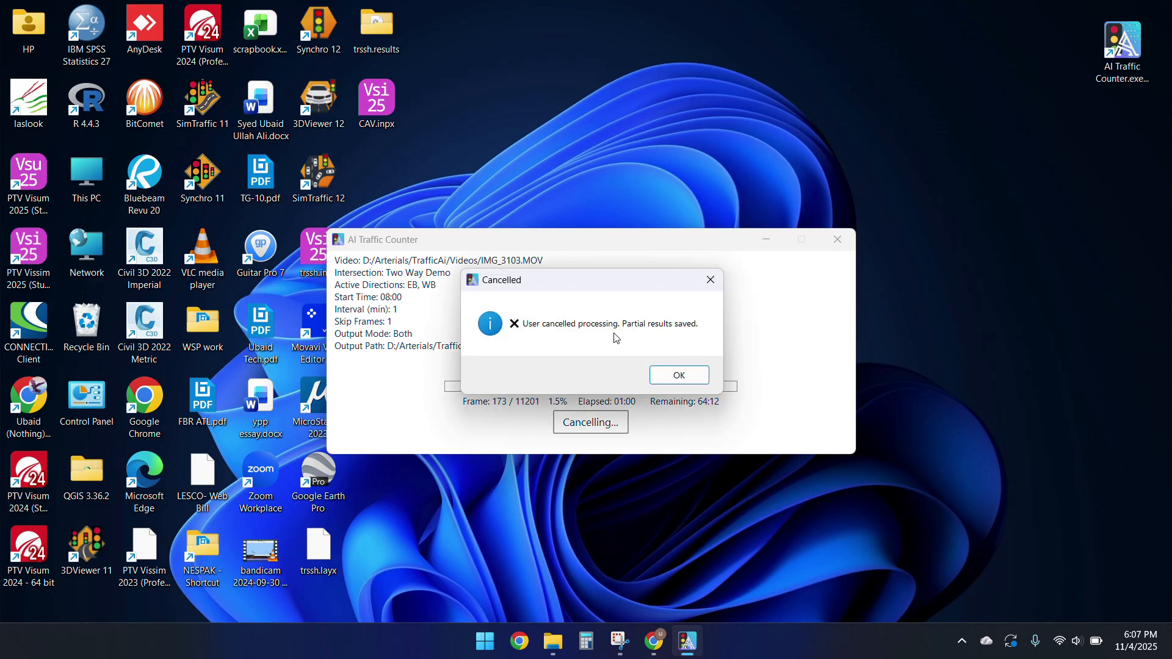
pyautogui.click(679, 373)
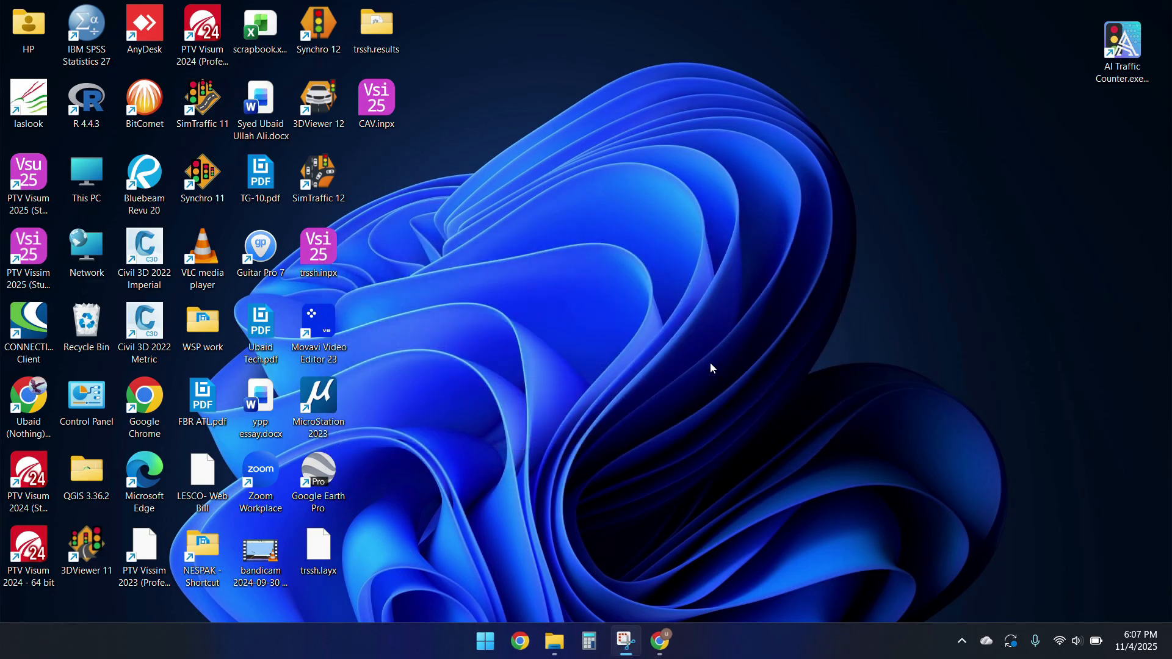
# Step: Switch to File Explorer and open the output folder testfolder inside TrafficAi
pyautogui.click(569, 642)
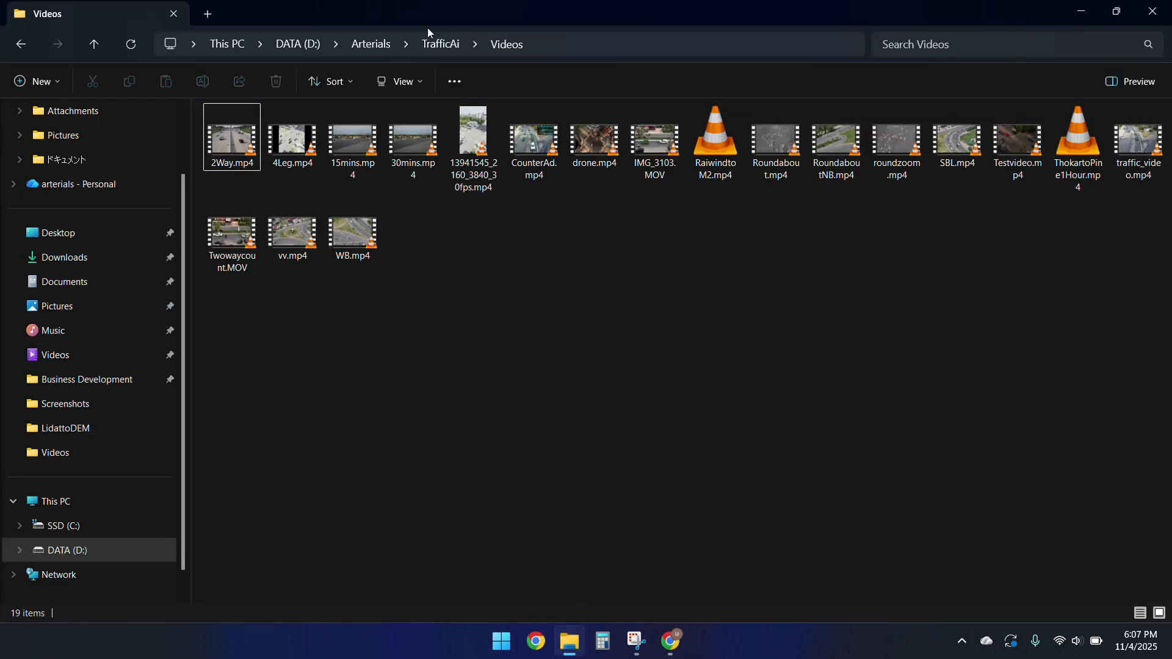
pyautogui.click(439, 44)
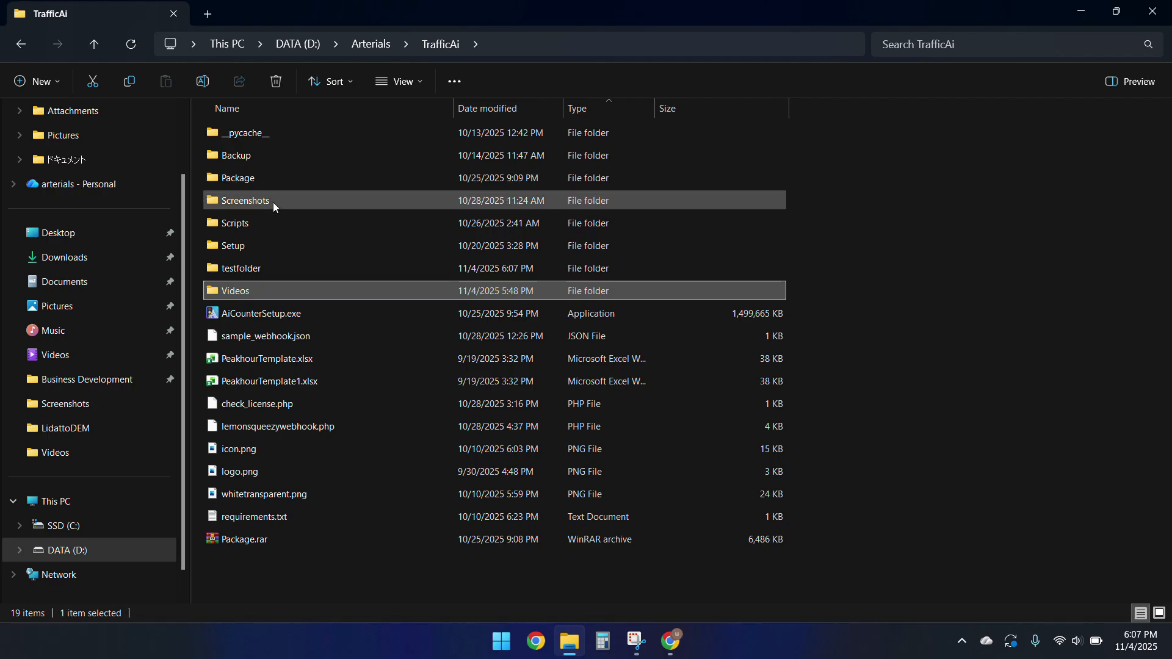
pyautogui.doubleClick(285, 269)
pyautogui.click(521, 271)
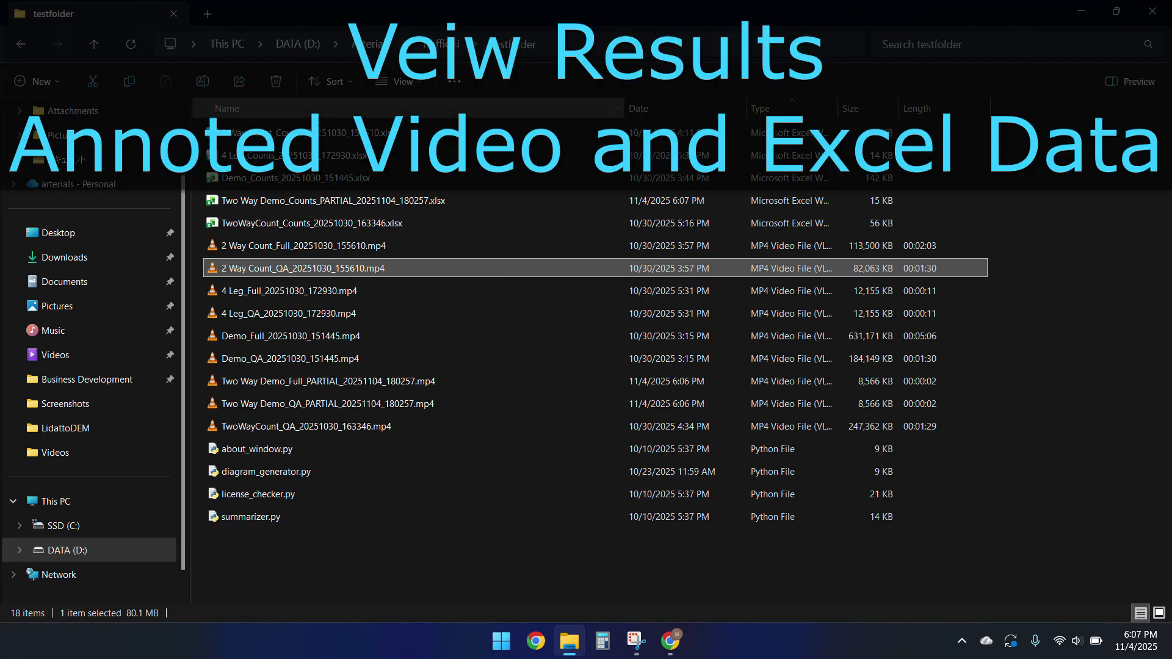
# Step: Play the annotated videos Two Way Demo_QA_PARTIAL_20251104_180257.mp4 and TwoWayCount_QA_20251030_163346.mp4 in VLC, closing the player after each
pyautogui.click(333, 403)
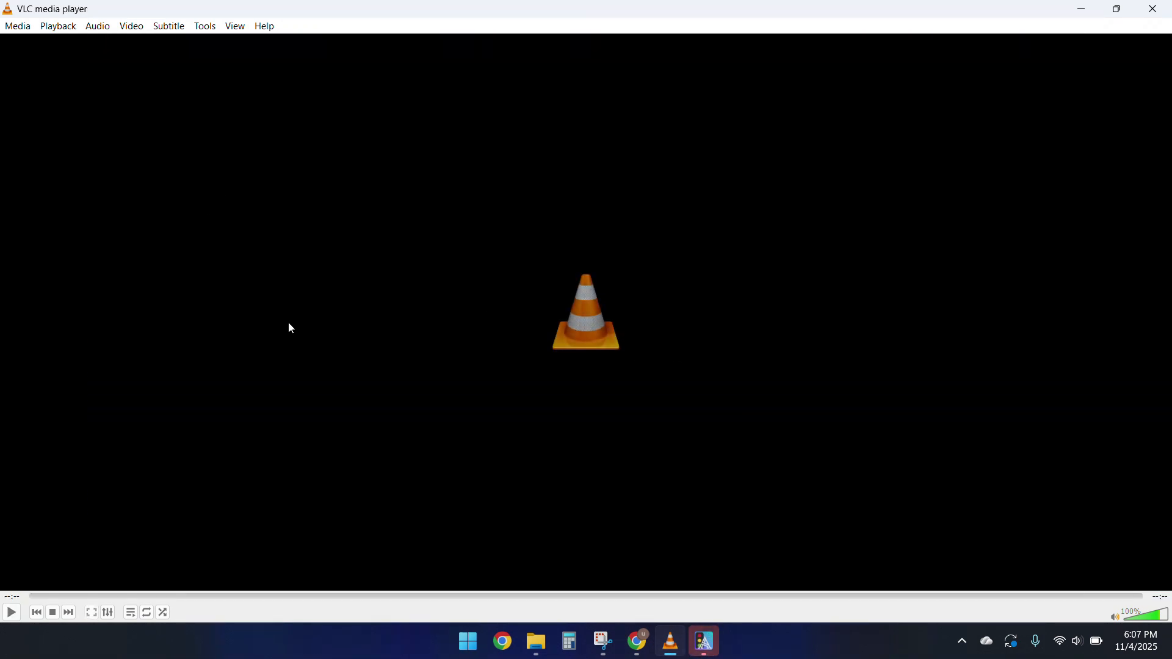
pyautogui.click(1163, 9)
pyautogui.doubleClick(342, 424)
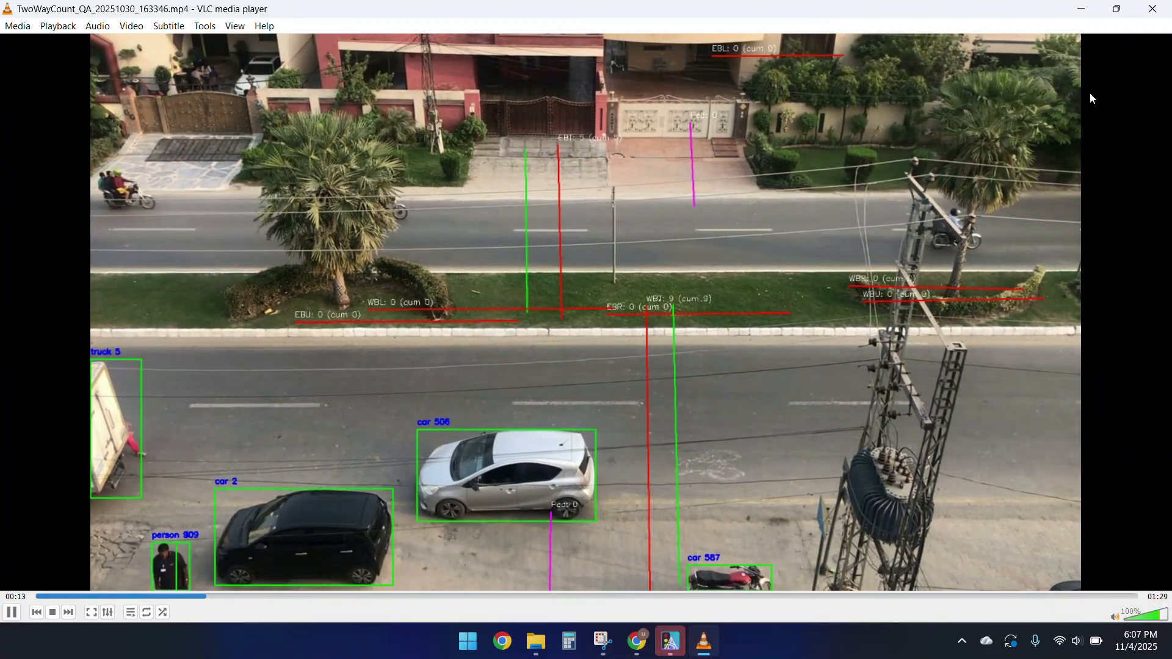
pyautogui.click(1139, 11)
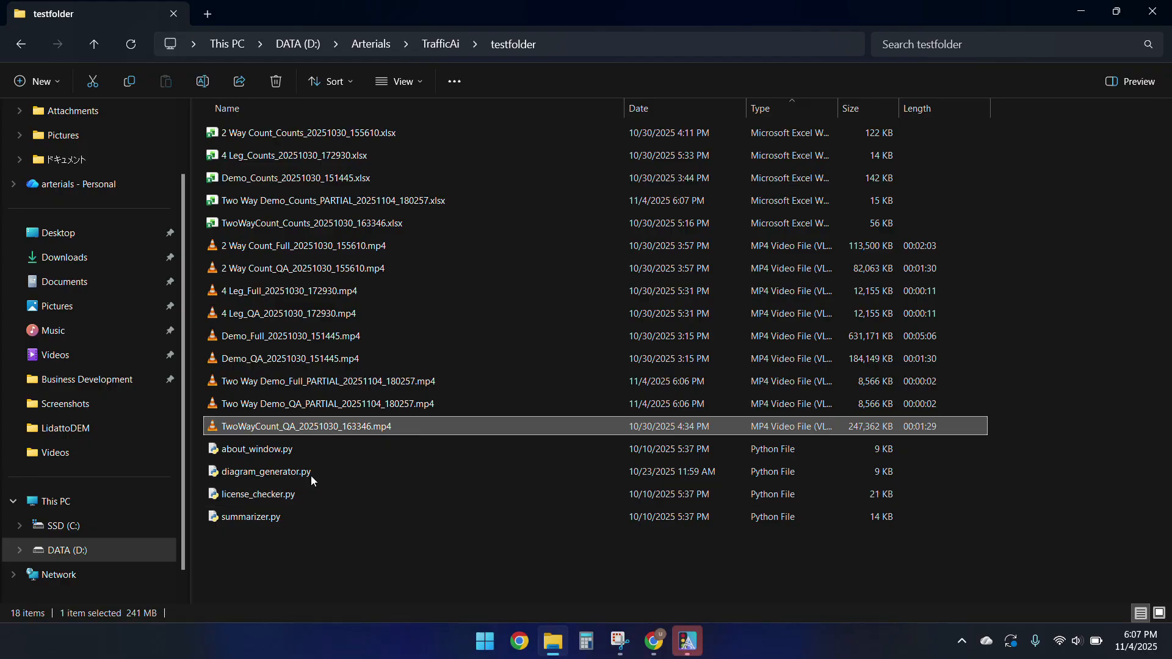
# Step: Open TwoWayCount_Counts_20251030_163346.xlsx in Excel and examine the count tables and movement diagrams on the Total and Car sheets
pyautogui.click(291, 223)
pyautogui.doubleClick(291, 222)
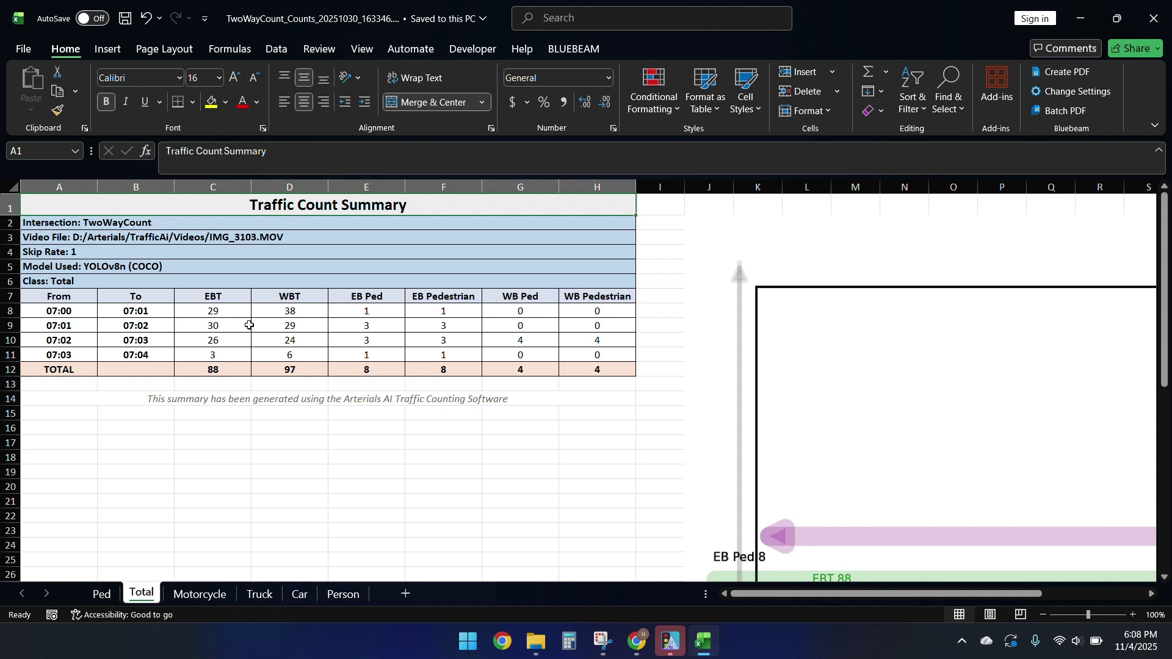
pyautogui.scroll(-2, 345, 387)
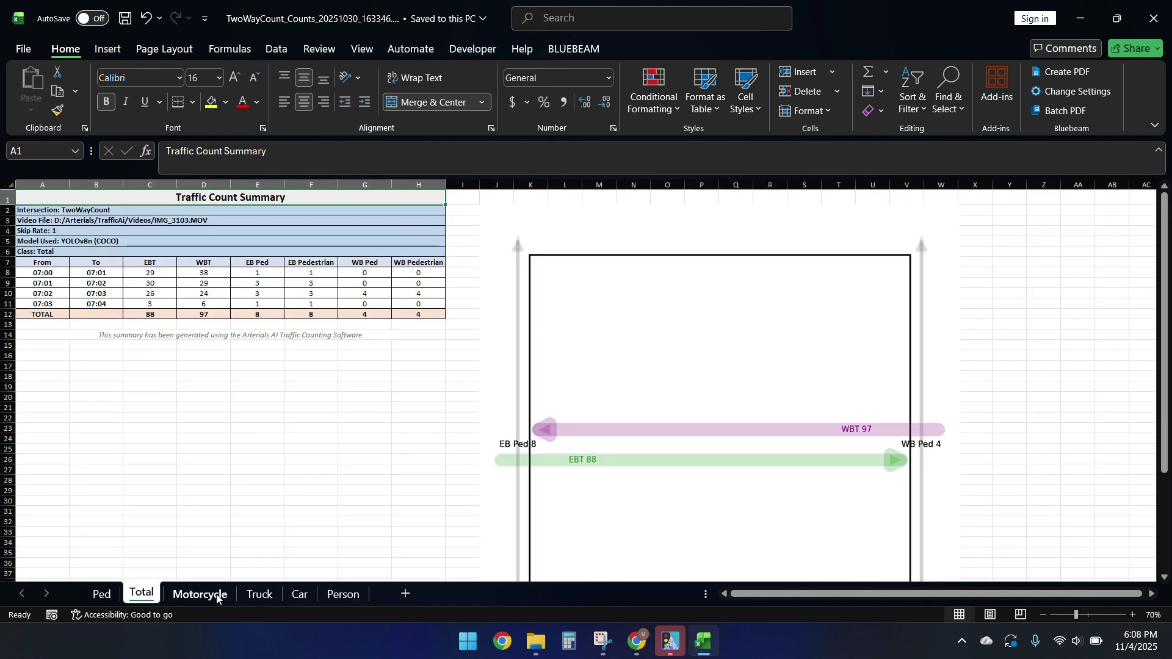
pyautogui.click(295, 600)
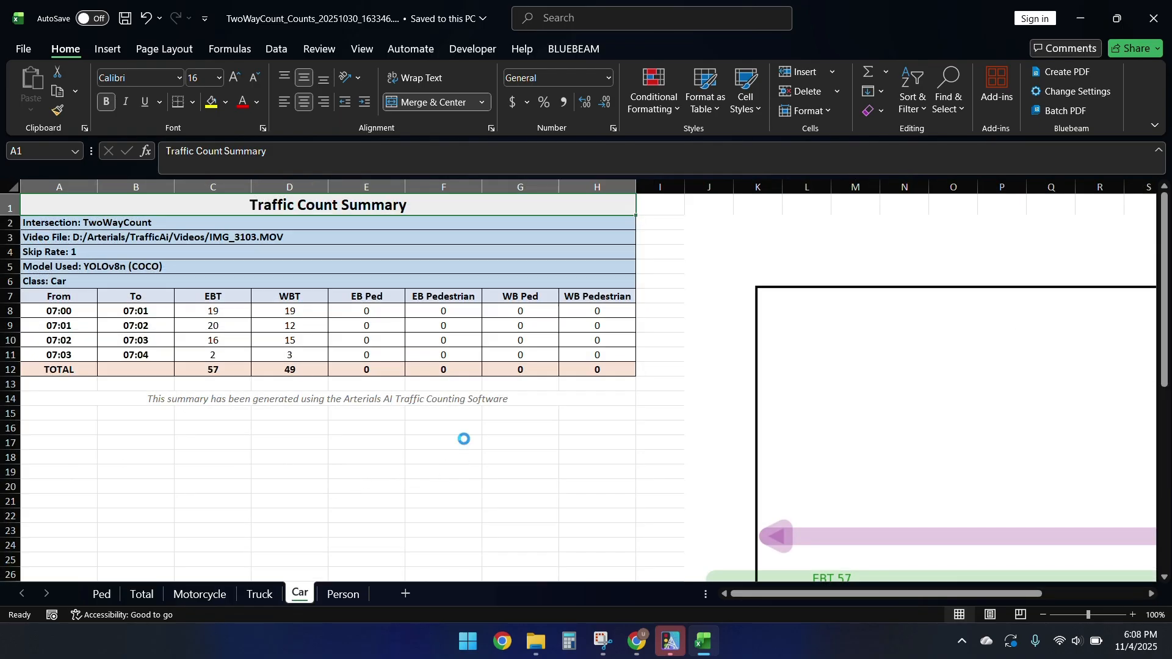
pyautogui.scroll(-1, 465, 438)
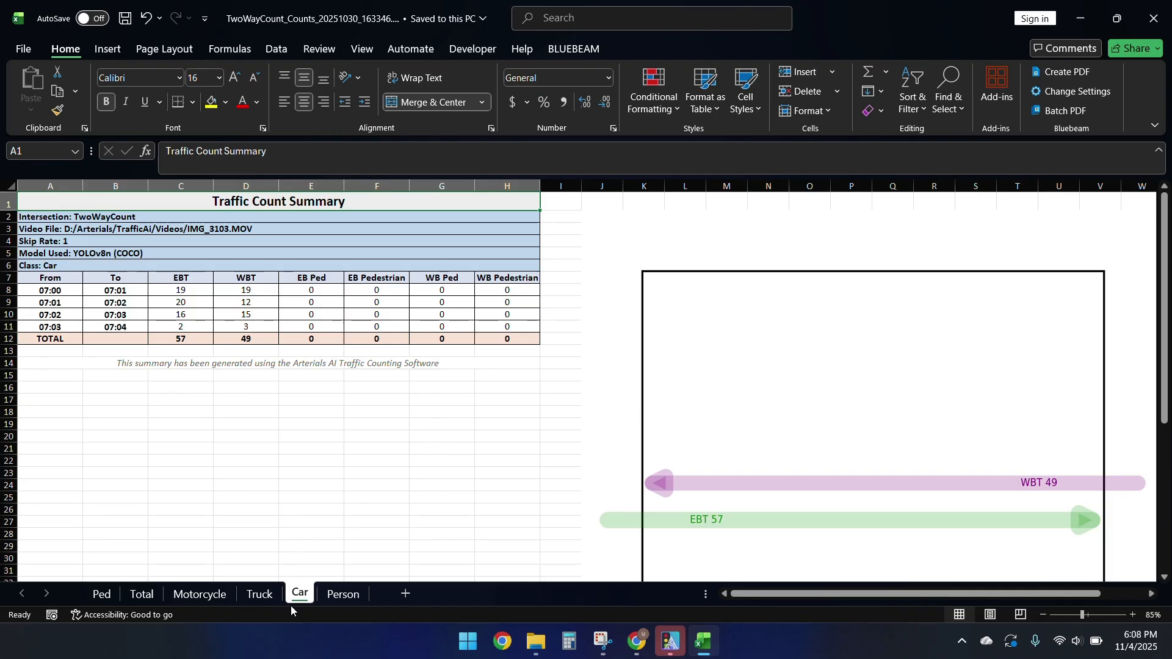
# Step: Review the traffic count summaries on the Truck, Motorcycle, Ped and Person sheets
pyautogui.click(269, 598)
pyautogui.click(210, 595)
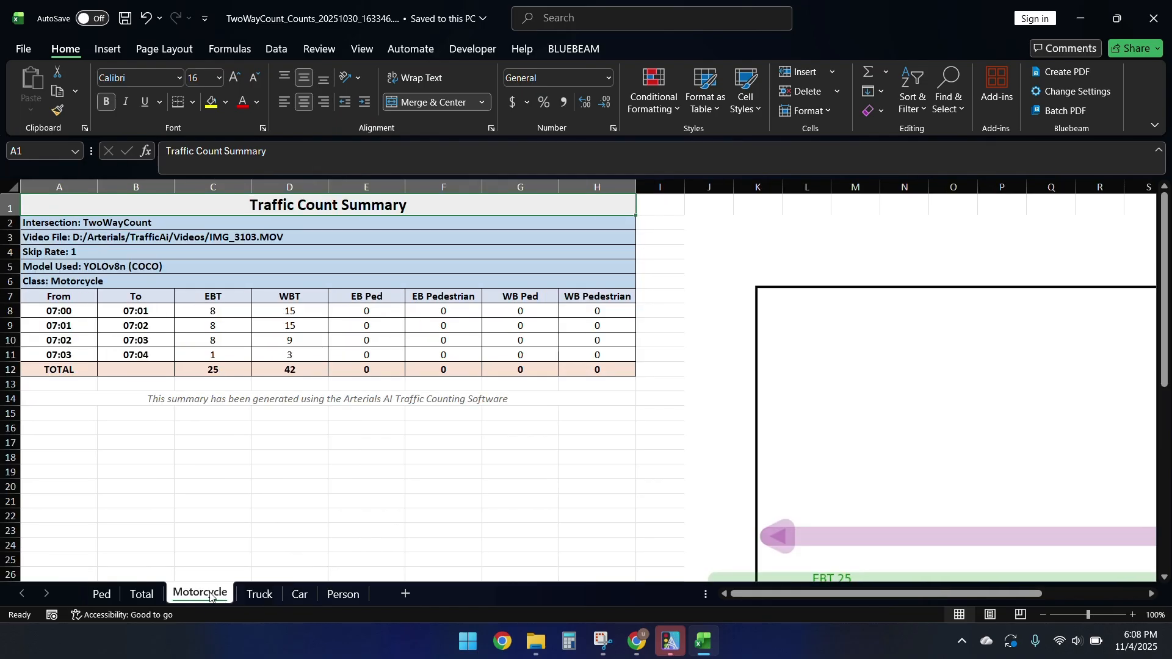
pyautogui.click(102, 595)
pyautogui.click(335, 593)
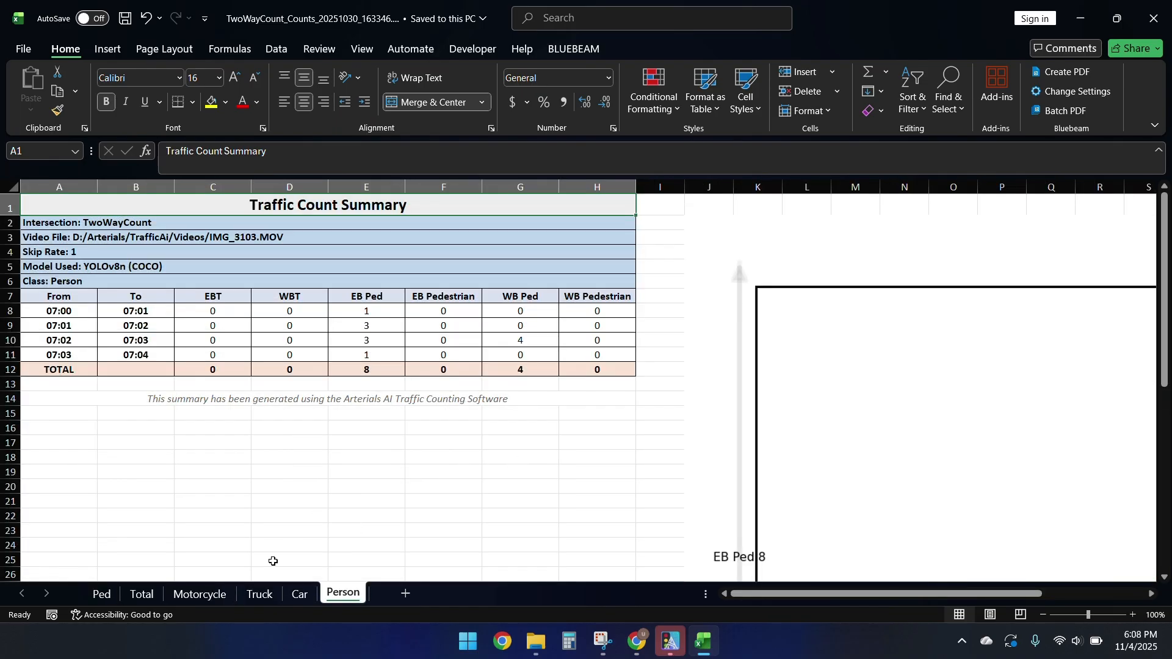
# Step: Return to the Total sheet, highlight the From and To time intervals in A8:B11, and view the Truck sheet
pyautogui.click(142, 595)
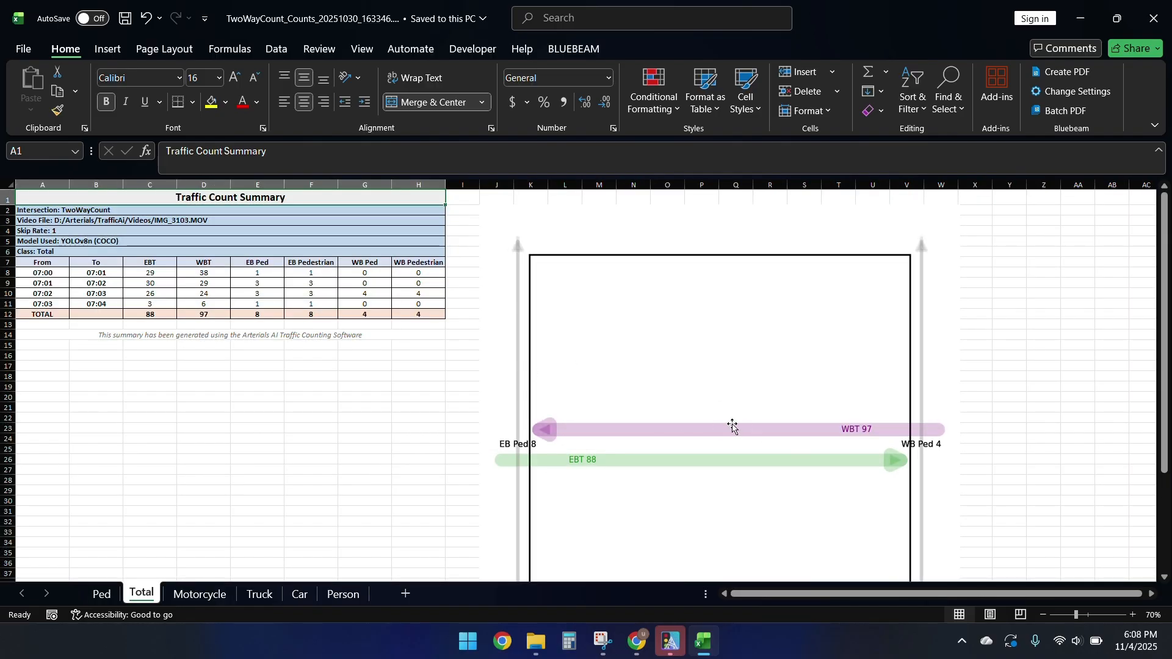
pyautogui.scroll(-2, 381, 342)
pyautogui.moveTo(29, 270); pyautogui.dragTo(113, 301)
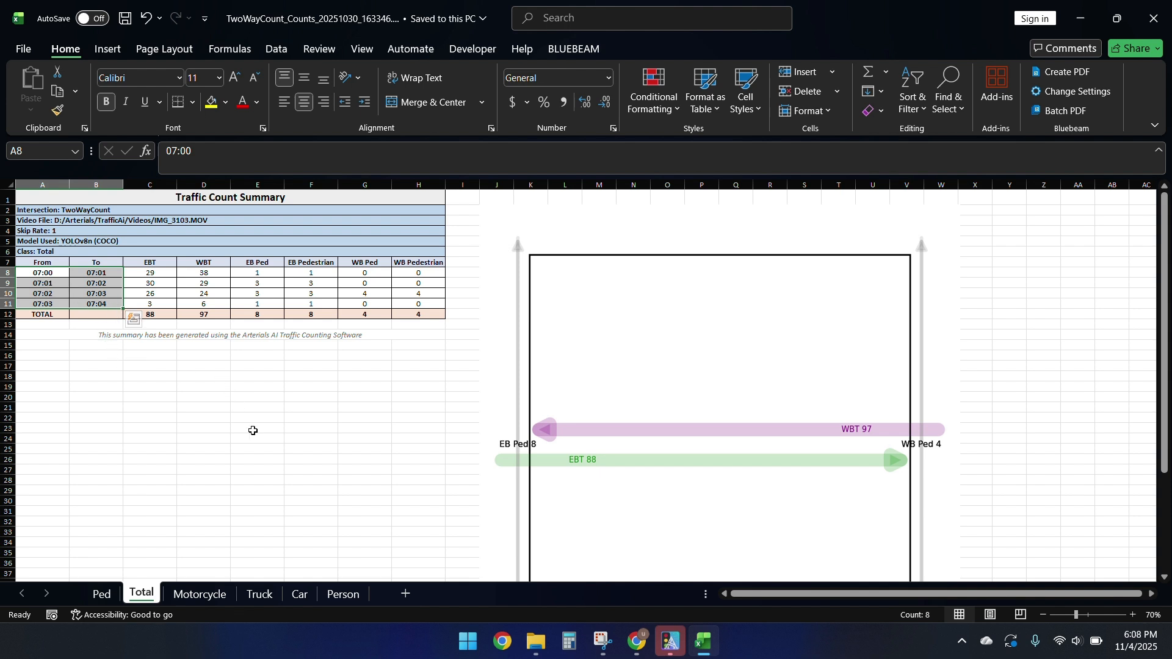
pyautogui.hotkey('ctrl', 'pagedown')
pyautogui.hotkey('ctrl', 'pagedown')
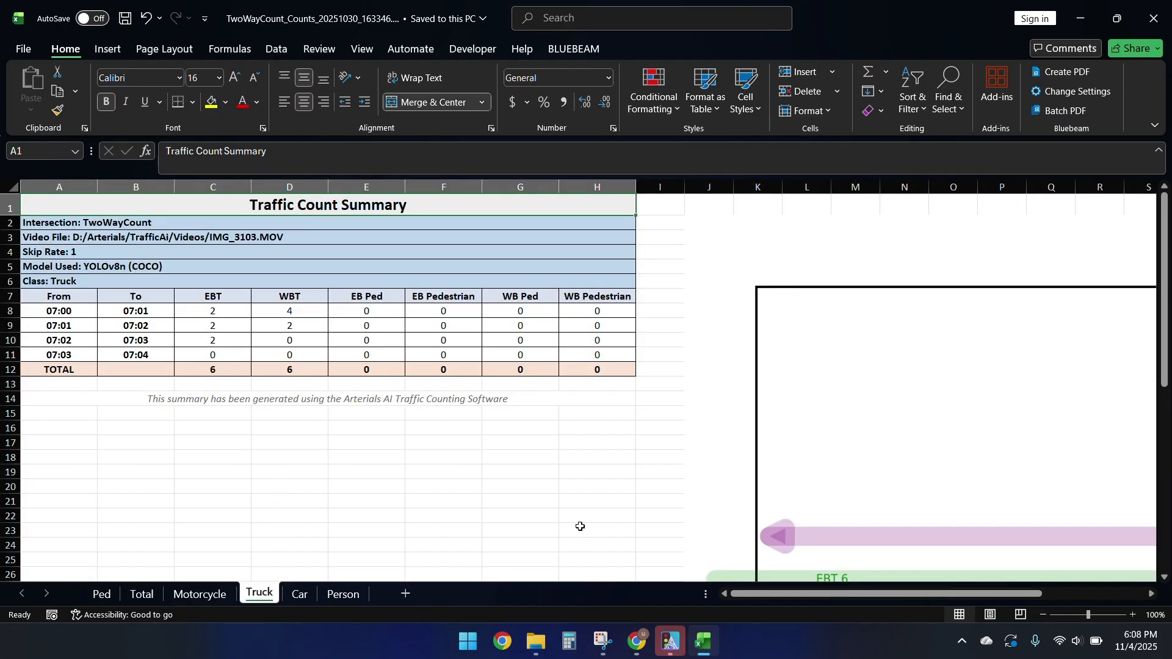
pyautogui.click(580, 530)
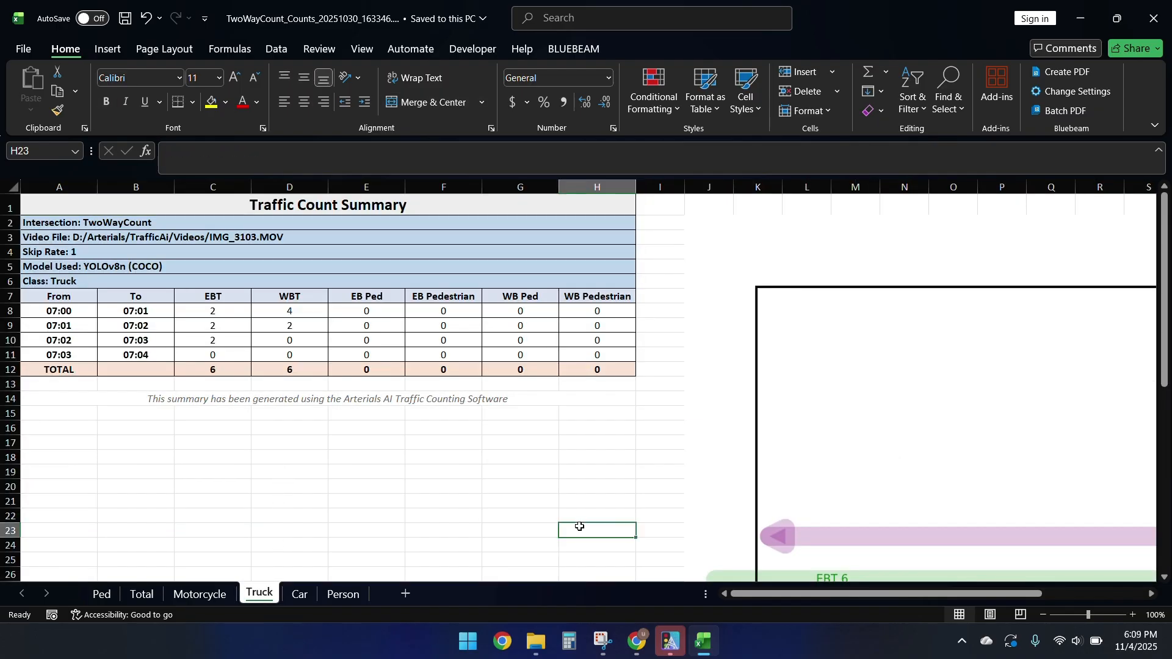
# Step: From testfolder, play 4 Leg_Full_20251030_172930.mp4 and close it, then play Demo_Full_20251030_151445.mp4 from about 01:23
pyautogui.click(539, 640)
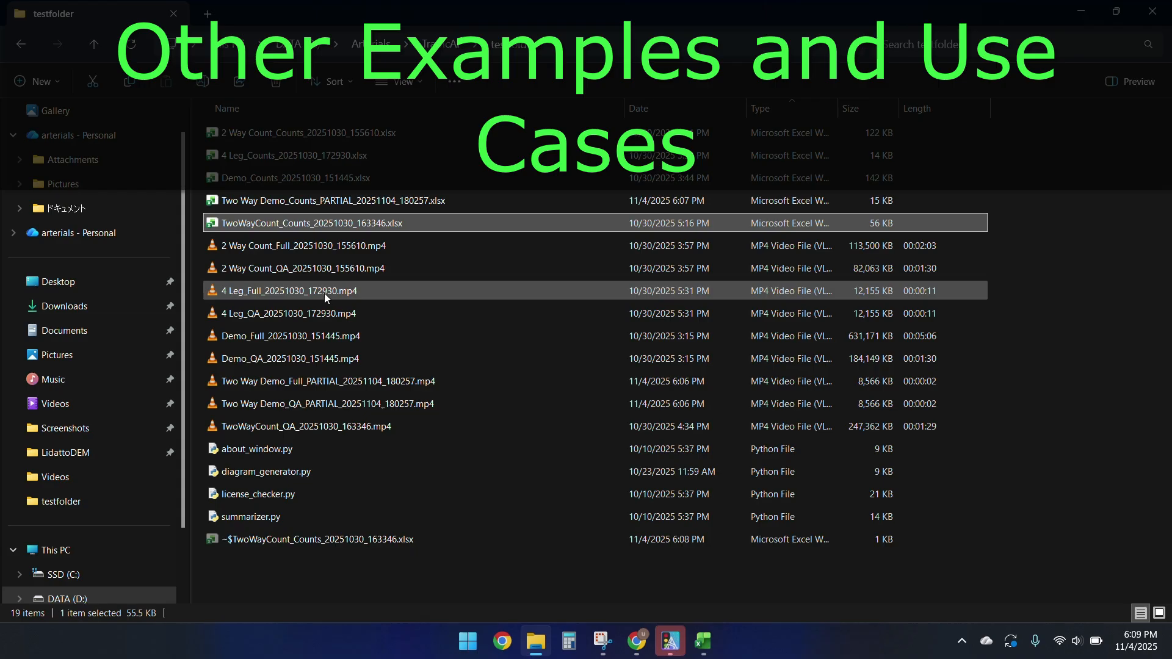
pyautogui.doubleClick(316, 296)
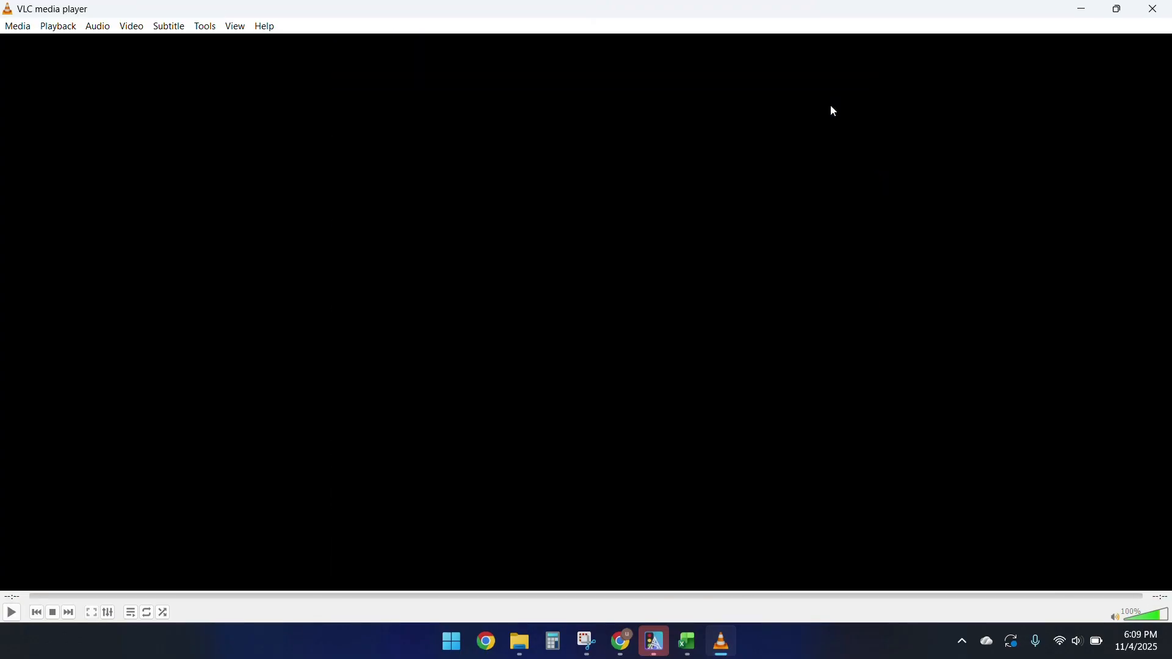
pyautogui.click(1154, 9)
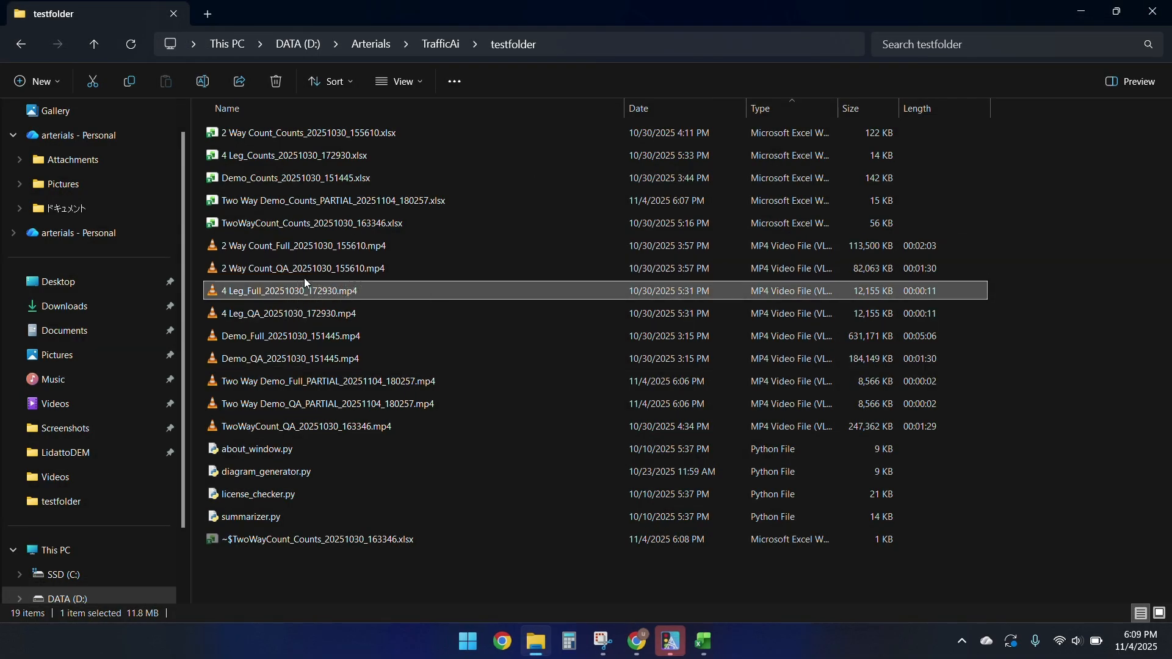
pyautogui.doubleClick(305, 336)
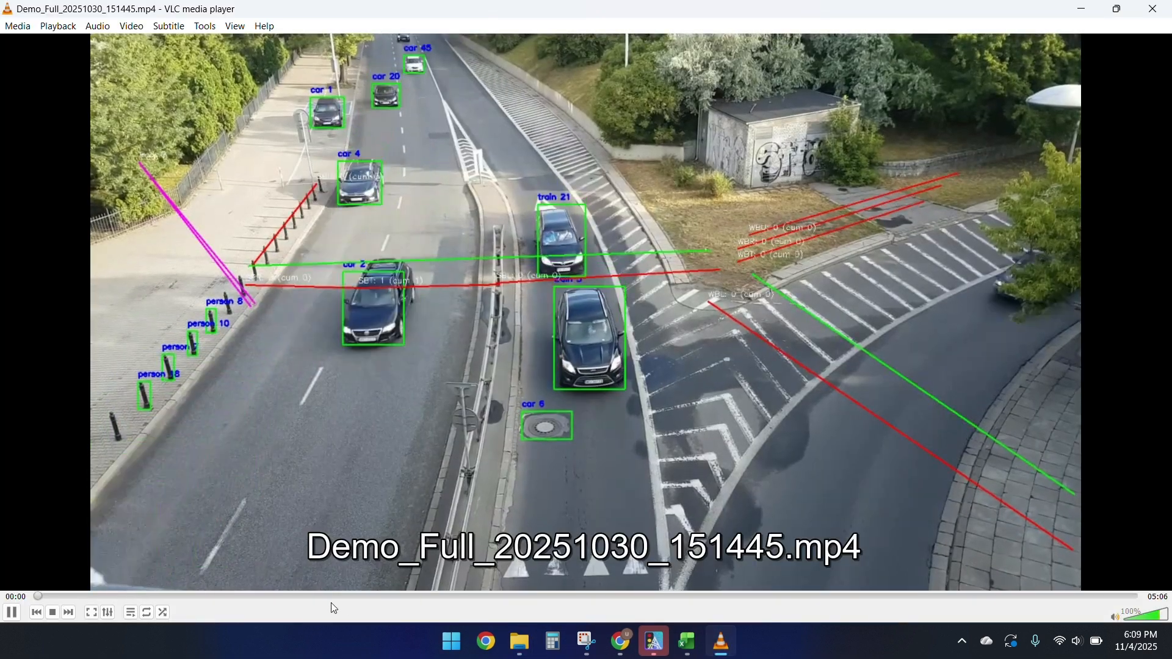
pyautogui.click(328, 596)
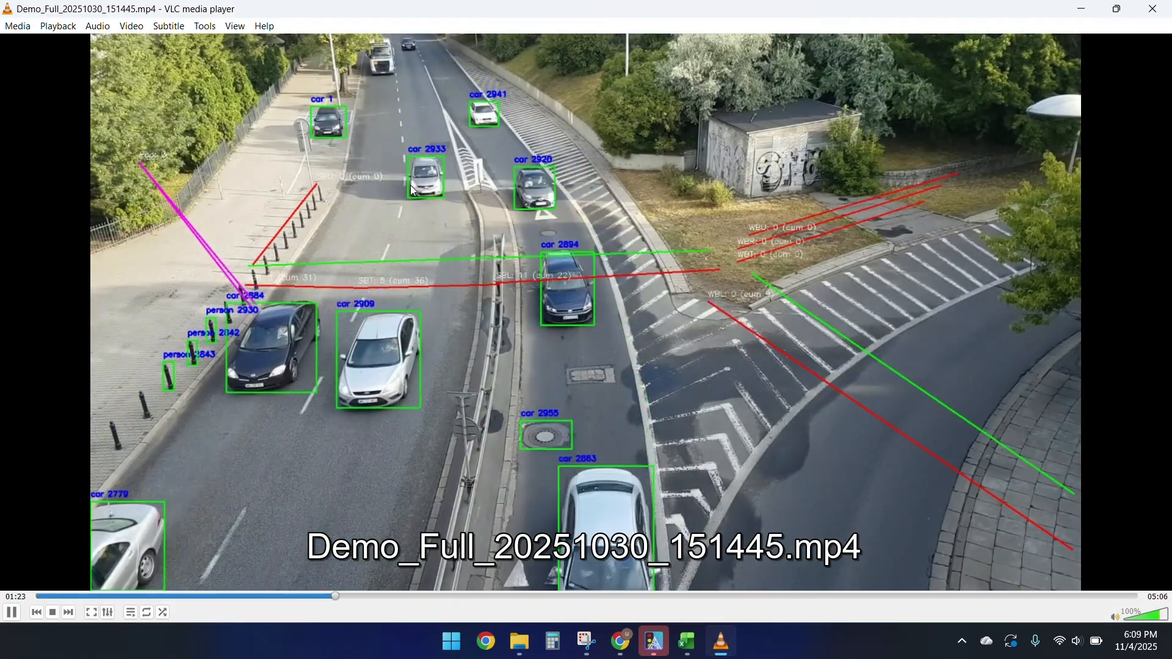